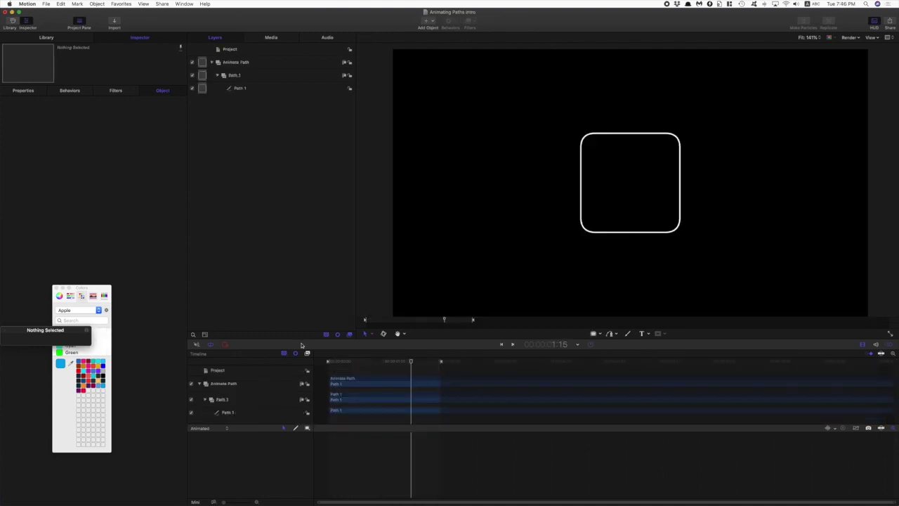
Select Path 1 and show its Style settings: fill off, white outline at width 5
left_click(242, 88)
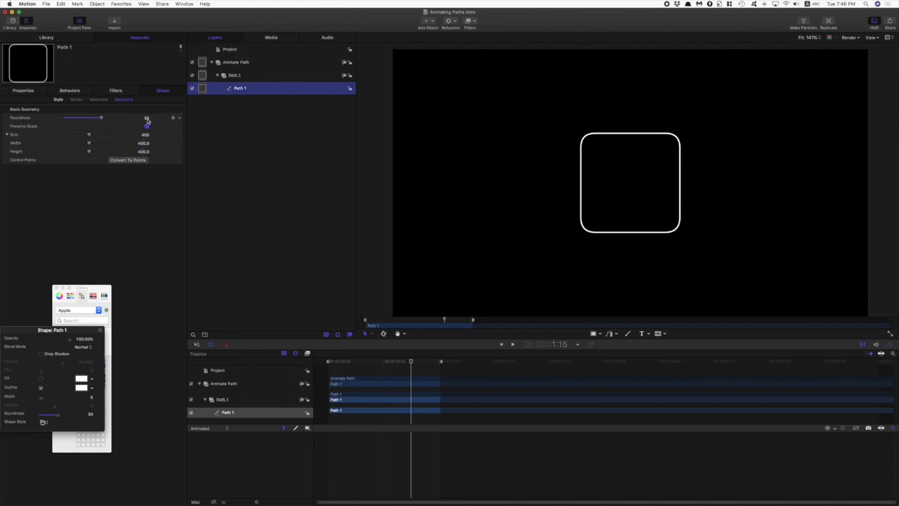
left_click(58, 99)
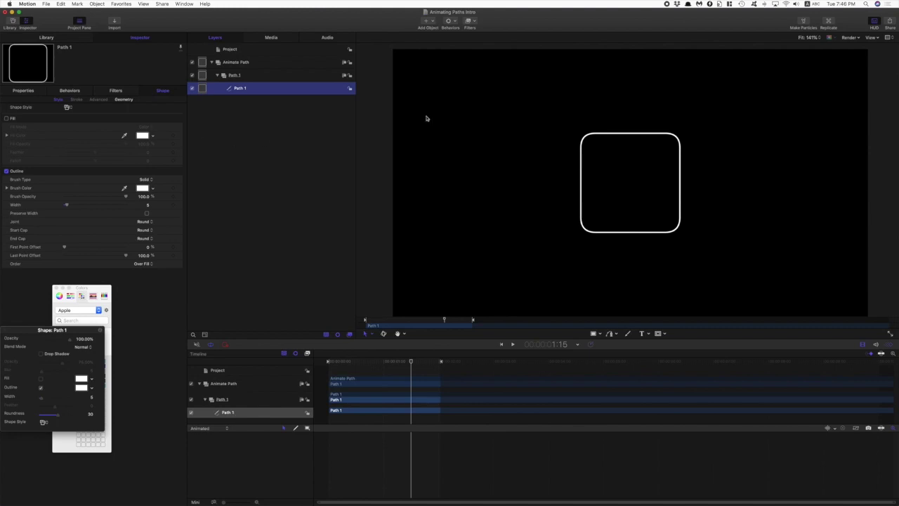
Add a Write On behavior to Path 1 and trim its out point to the playhead
left_click(455, 21)
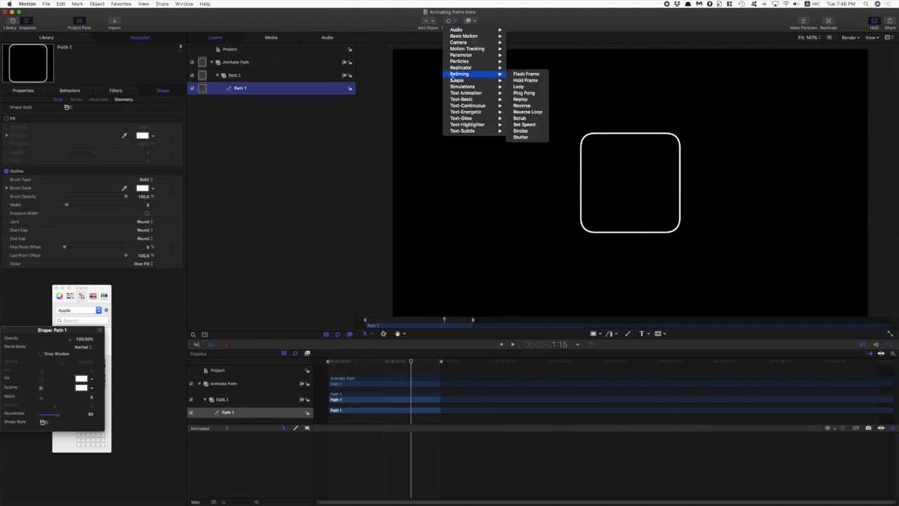
mouse_move(464, 80)
left_click(526, 131)
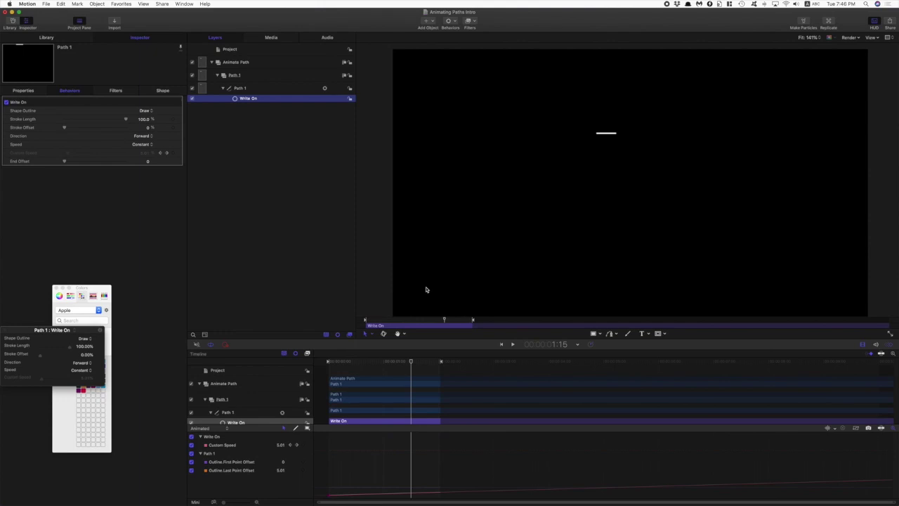
key("o")
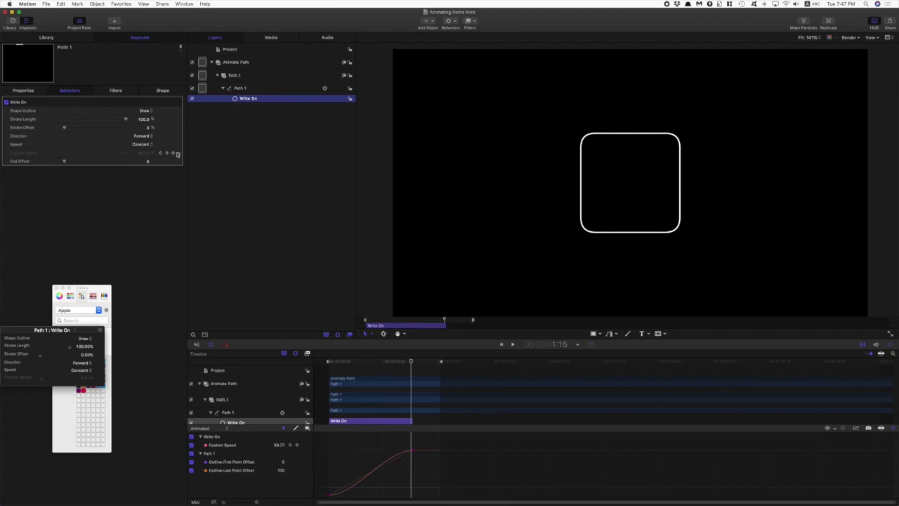
Set Write On Speed to Custom and ease into the final keyframe, previewing playback
left_click(18, 145)
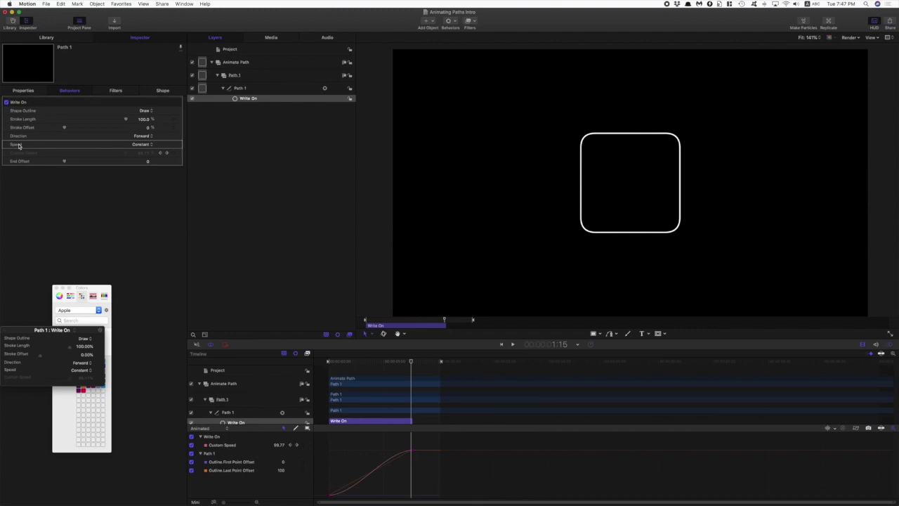
left_click(140, 145)
left_click(146, 190)
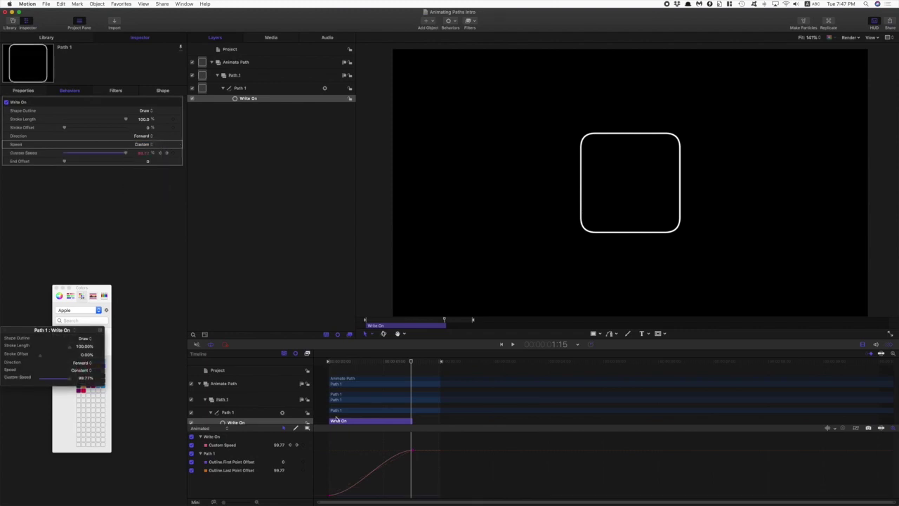
left_click(513, 346)
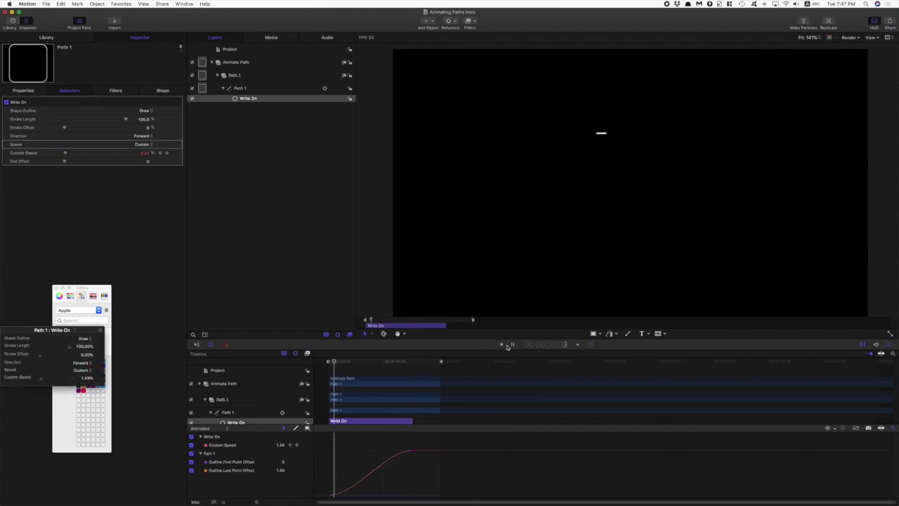
key("space")
left_click(404, 451)
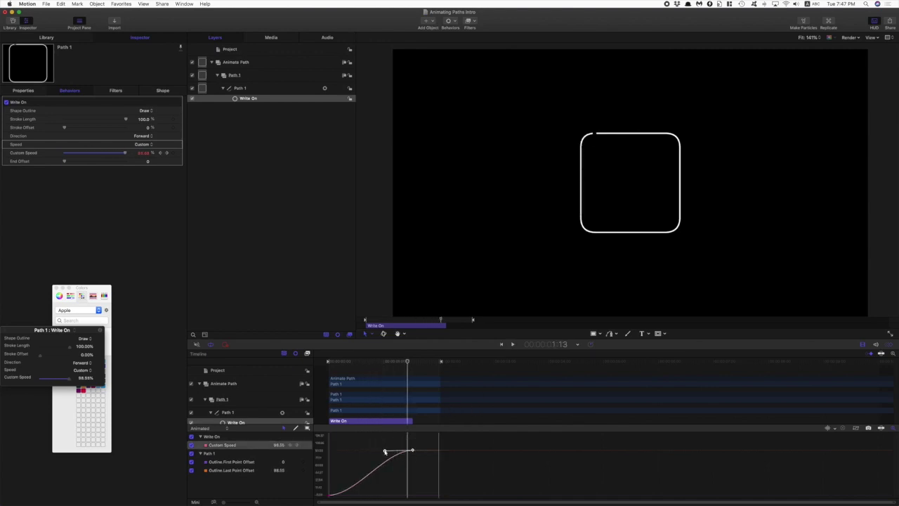
left_click_drag(385, 451, 345, 450)
left_click(514, 345)
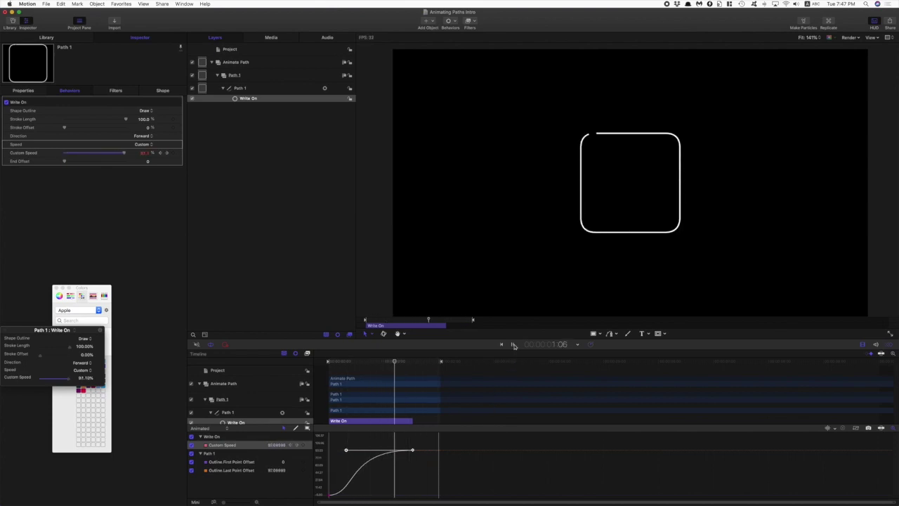
Rewind to the start and keyframe Stroke Length at 100
key("space")
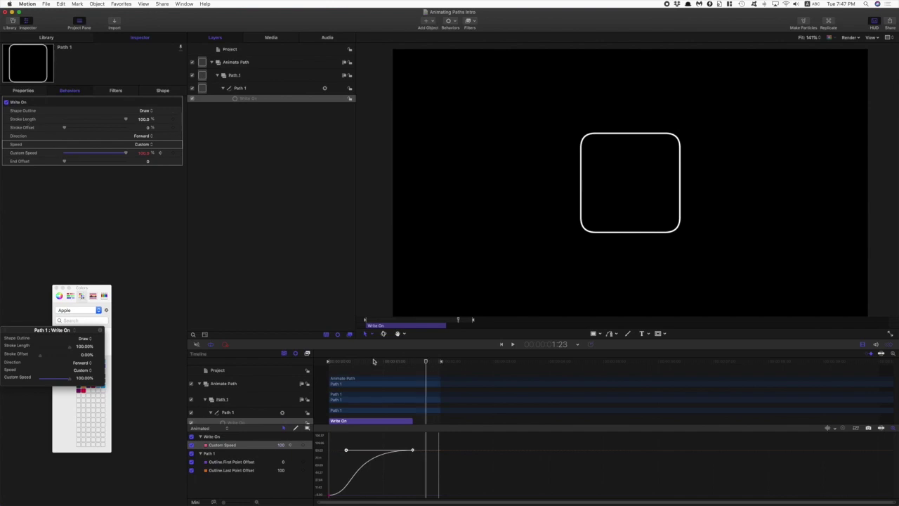
key("Home")
left_click(174, 119)
At frame 1:16 add a Stroke Length keyframe set to 0, then play it back
left_click_drag(329, 362, 413, 365)
key("ctrl+t")
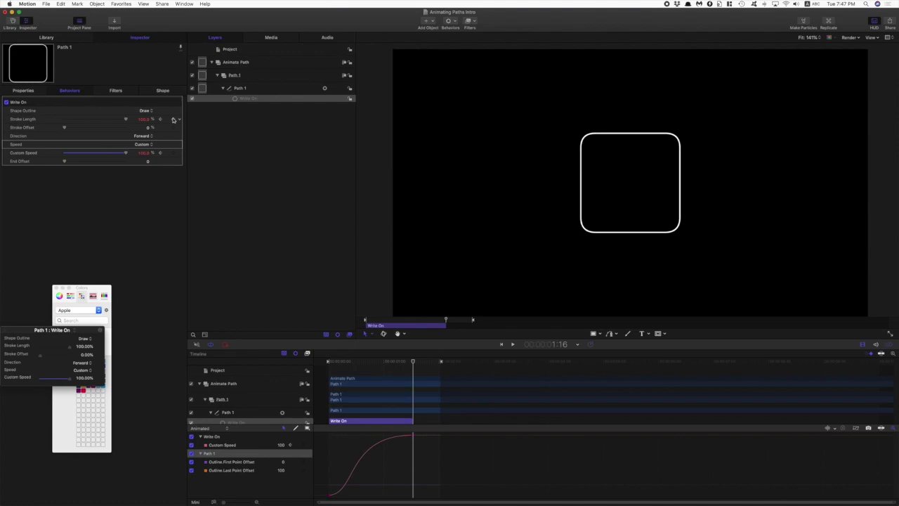
left_click(173, 120)
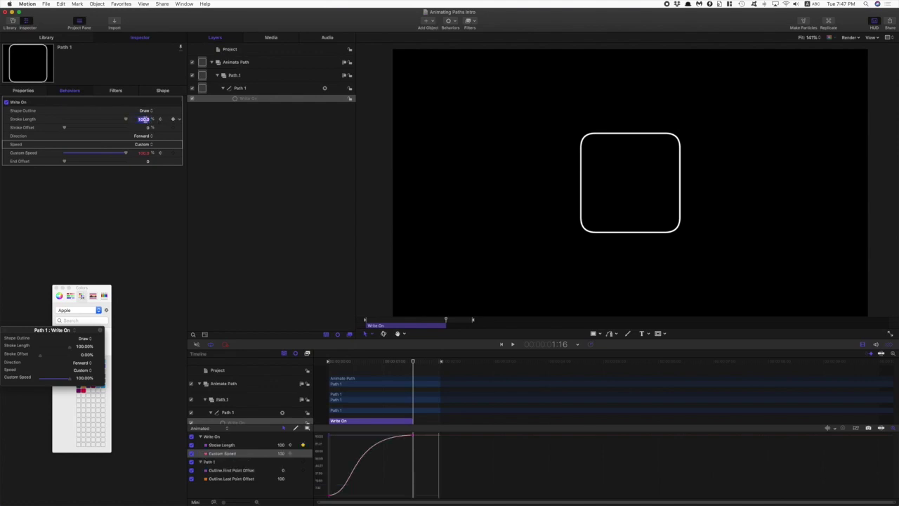
key("Return")
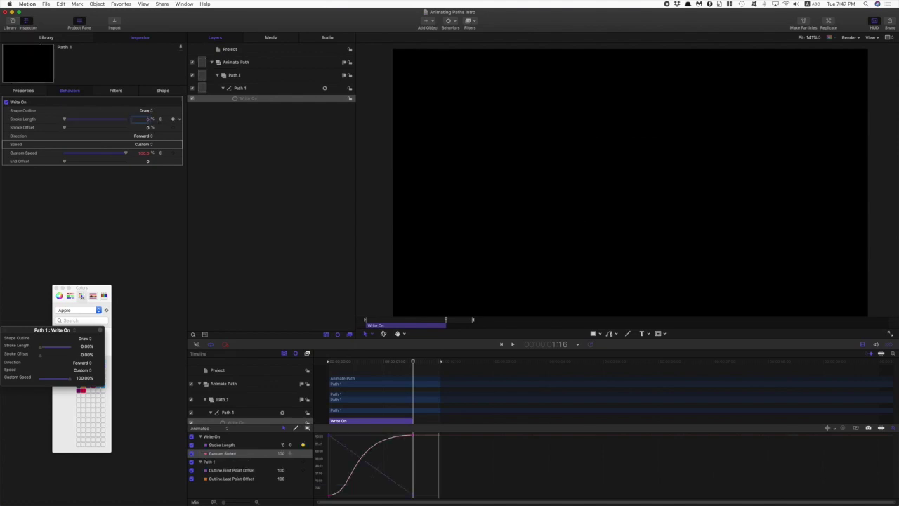
left_click(513, 345)
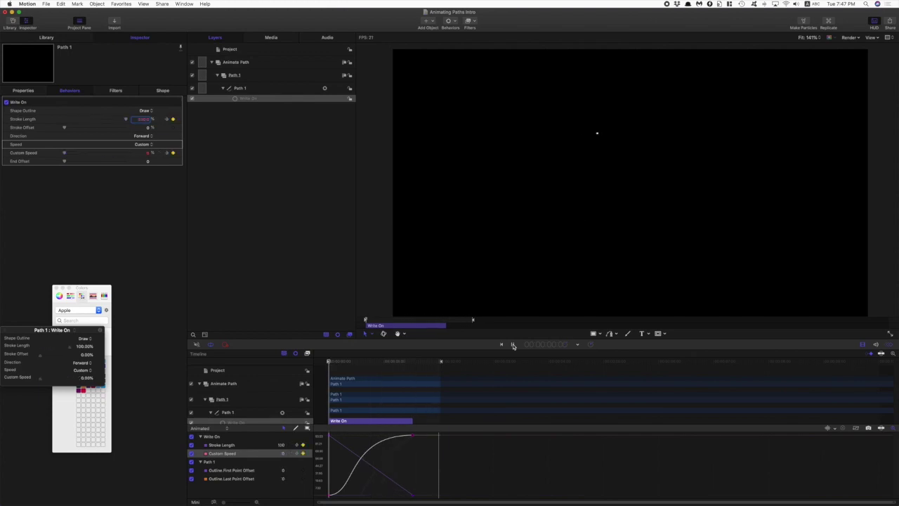
Set the Stroke Length end keyframe's interpolation to Bezier and preview the smoother curve
left_click(513, 345)
left_click(370, 466)
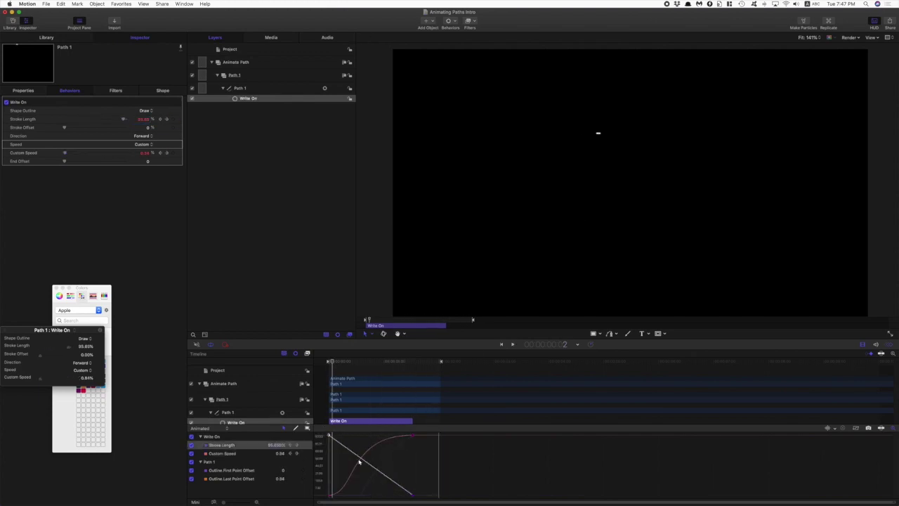
left_click_drag(409, 486, 412, 496)
right_click(412, 496)
mouse_move(450, 481)
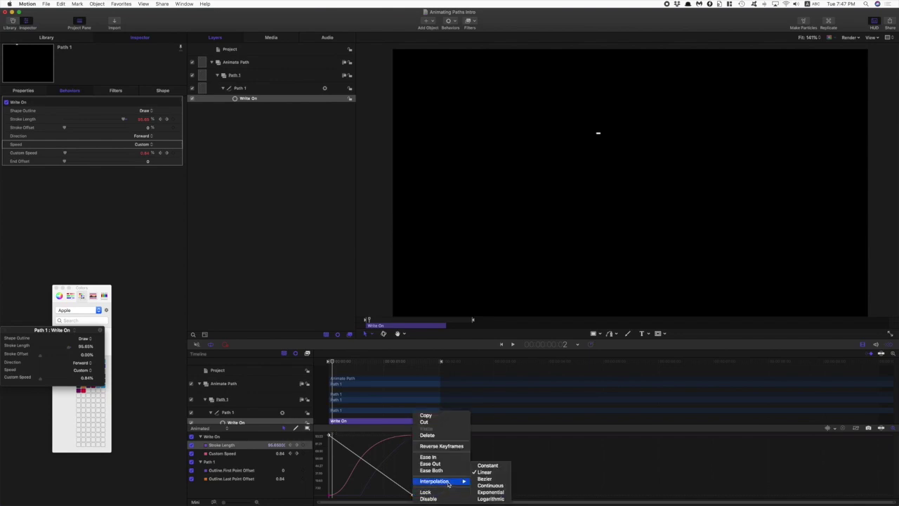
left_click(484, 480)
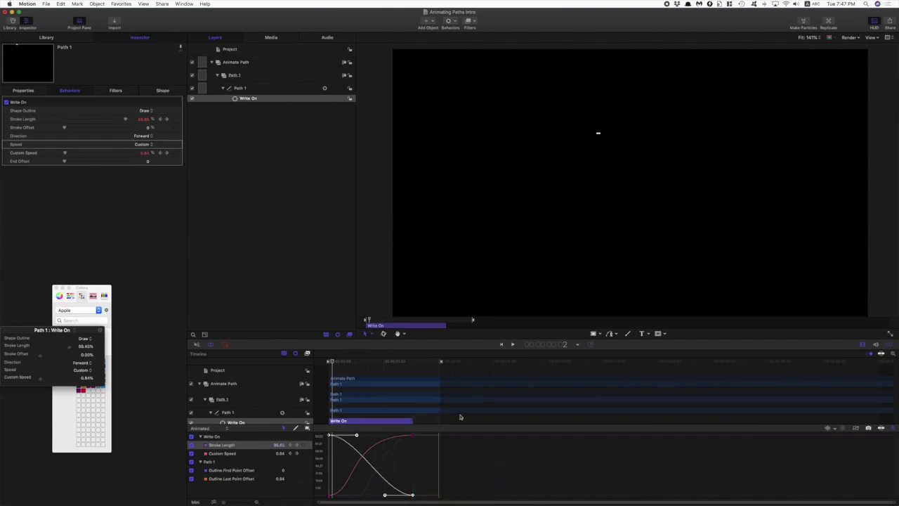
left_click(513, 345)
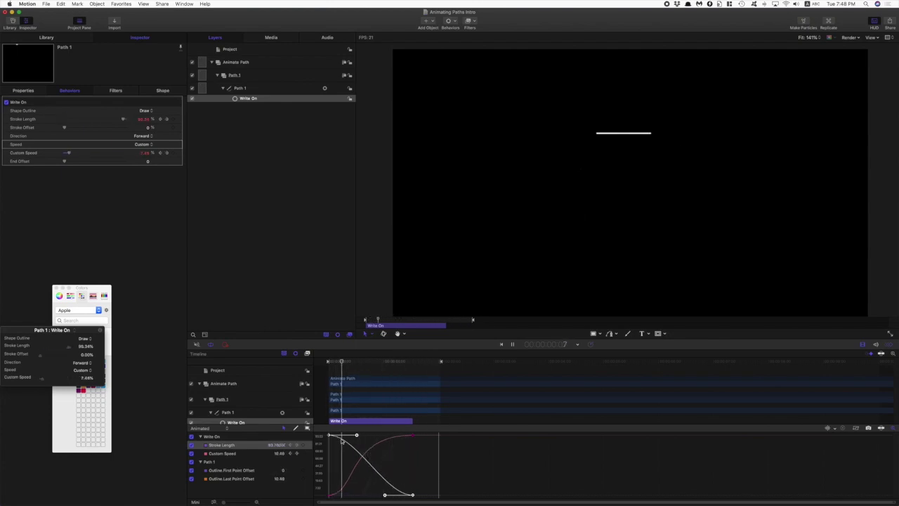
key("space")
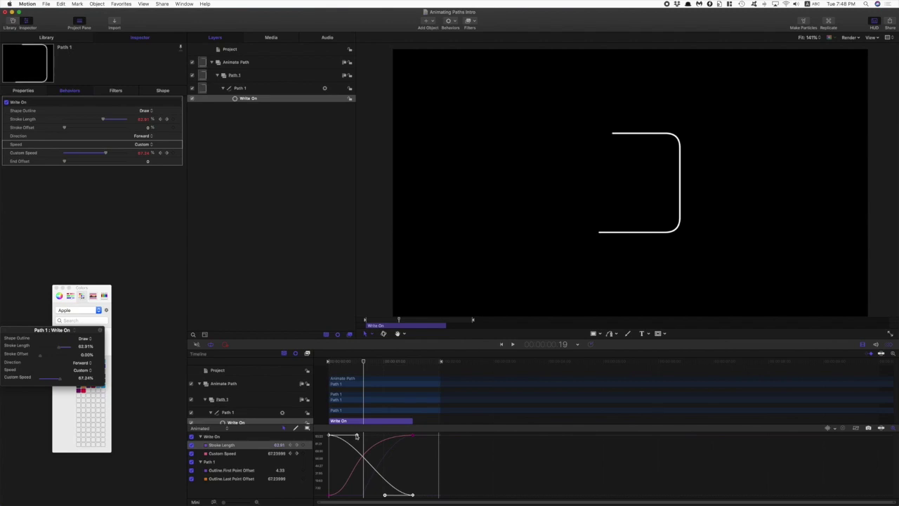
Drag the top keyframe's tangent down so the stroke shortens sooner, and scrub frames 15–16 to check
left_click(356, 437)
left_click_drag(357, 436, 328, 470)
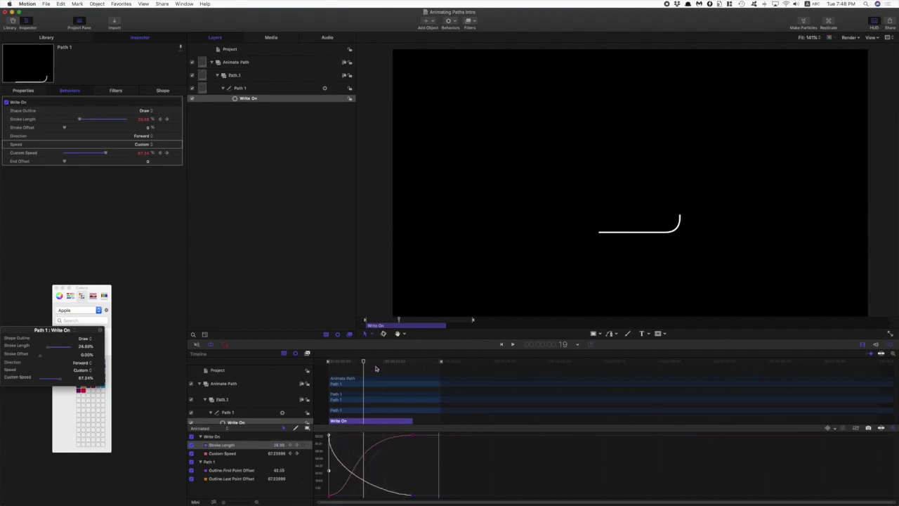
key("space")
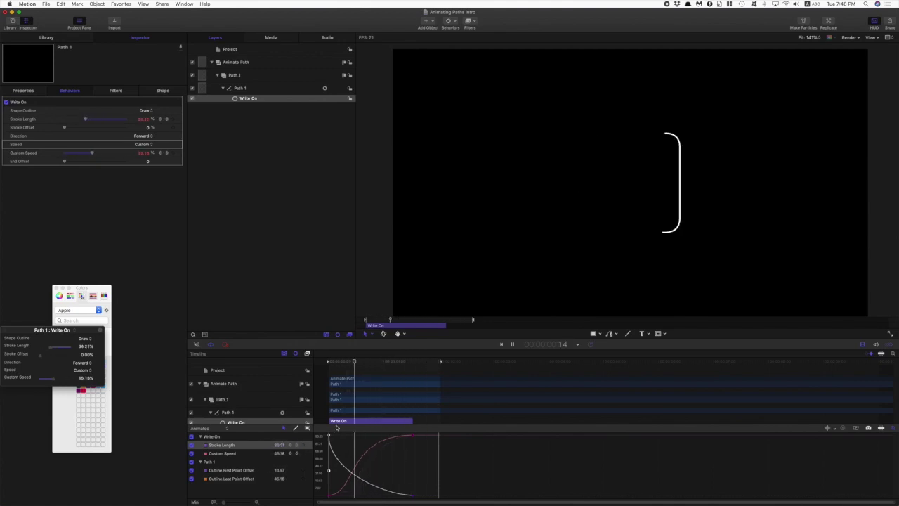
key("space")
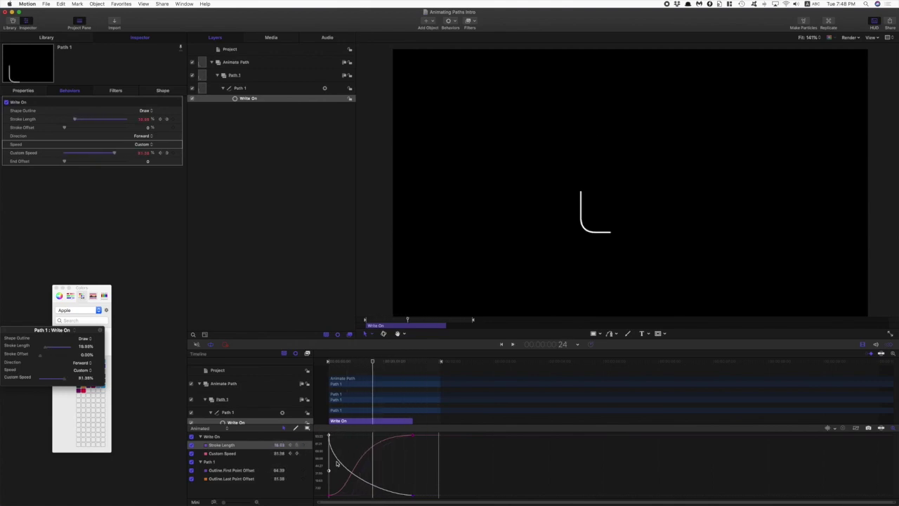
left_click_drag(373, 362, 357, 362)
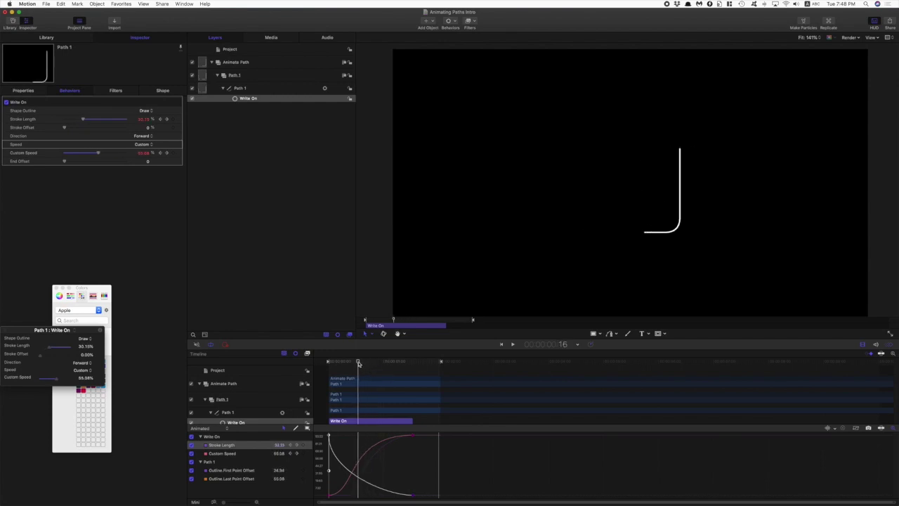
mouse_move(358, 362)
left_mouse_down()
mouse_move(378, 363)
mouse_move(356, 365)
left_mouse_up()
left_click(329, 491)
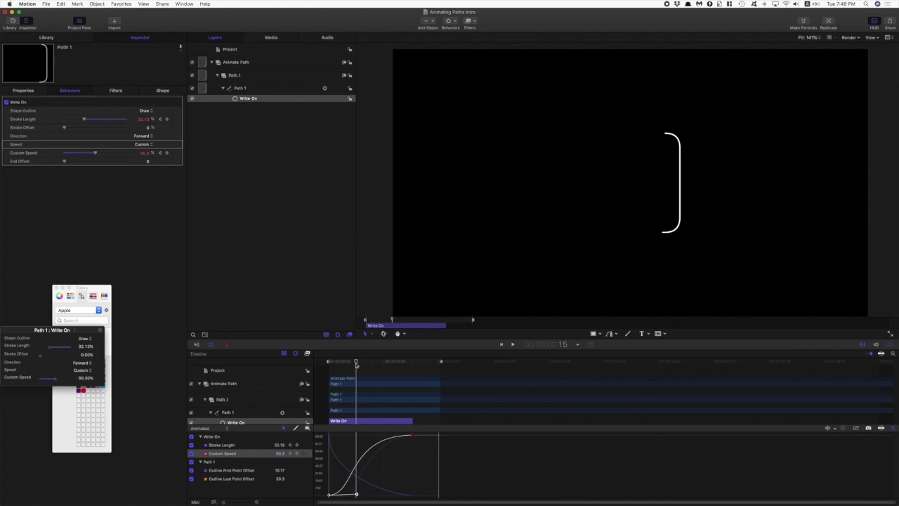
mouse_move(357, 362)
left_mouse_down()
mouse_move(347, 363)
mouse_move(382, 364)
left_mouse_up()
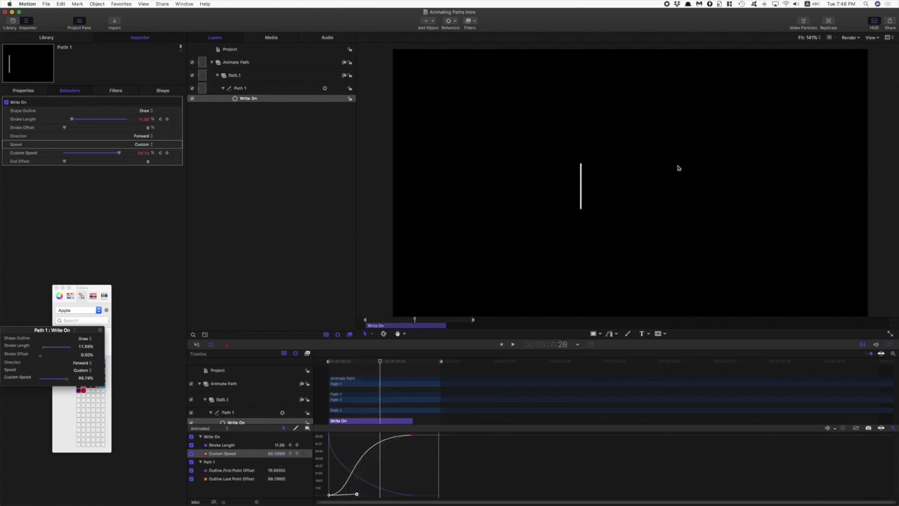
Clone the Path 1 group, set the clone's X and Y rotation to 180°, and preview both strokes
left_click(247, 76)
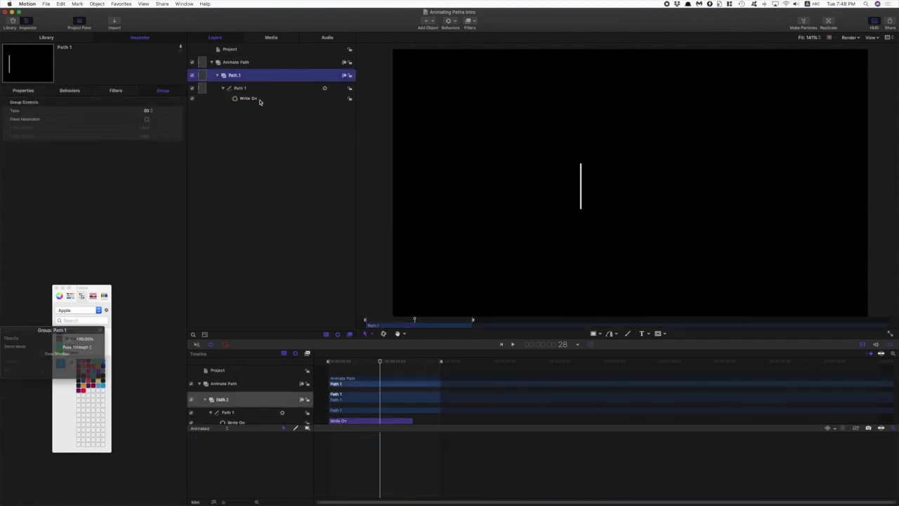
key("k")
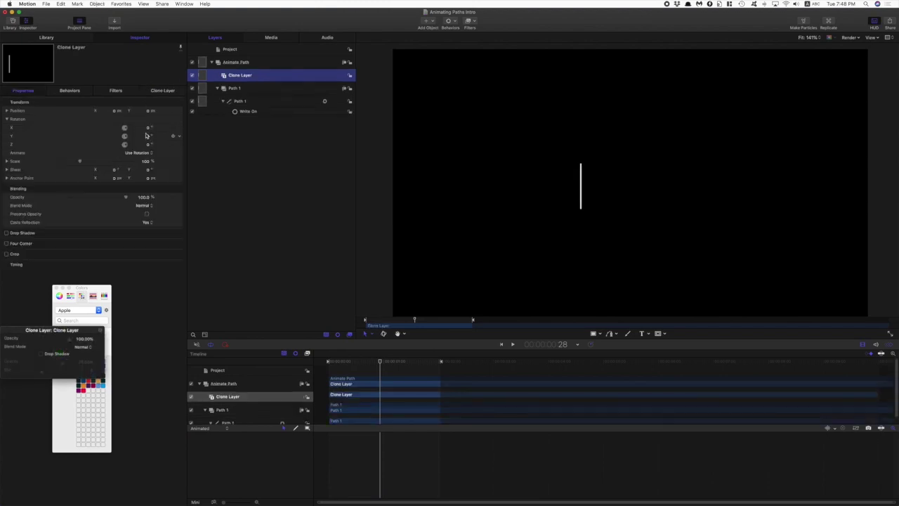
left_click(148, 137)
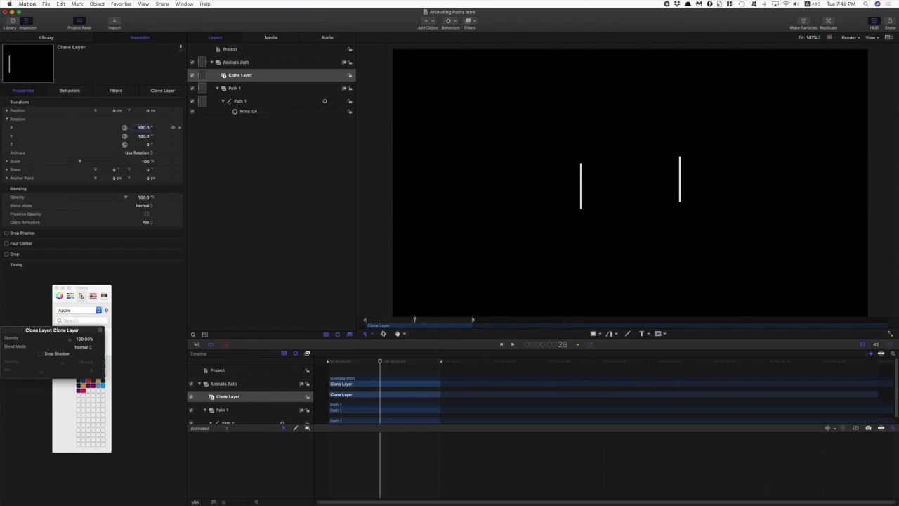
left_click(512, 345)
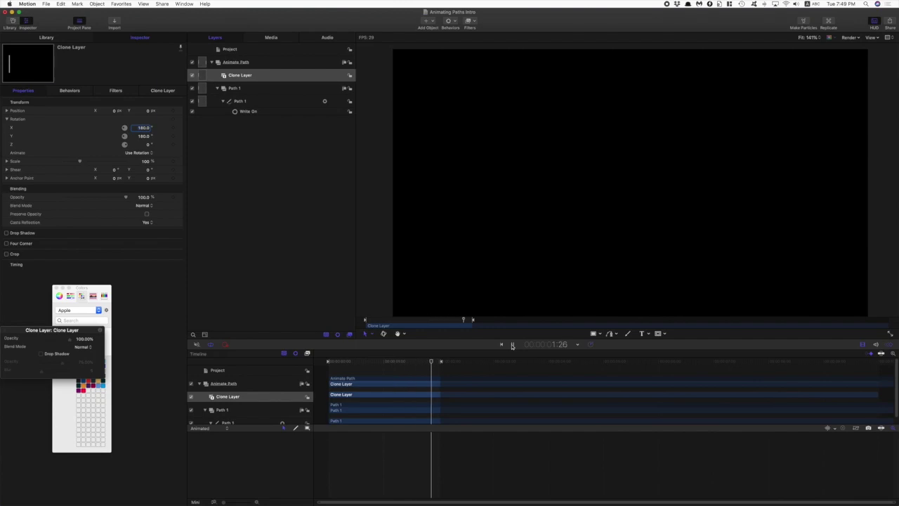
Play the Animating Paths project, then switch off the Stroke Length and Animate Length groups
left_click(246, 111)
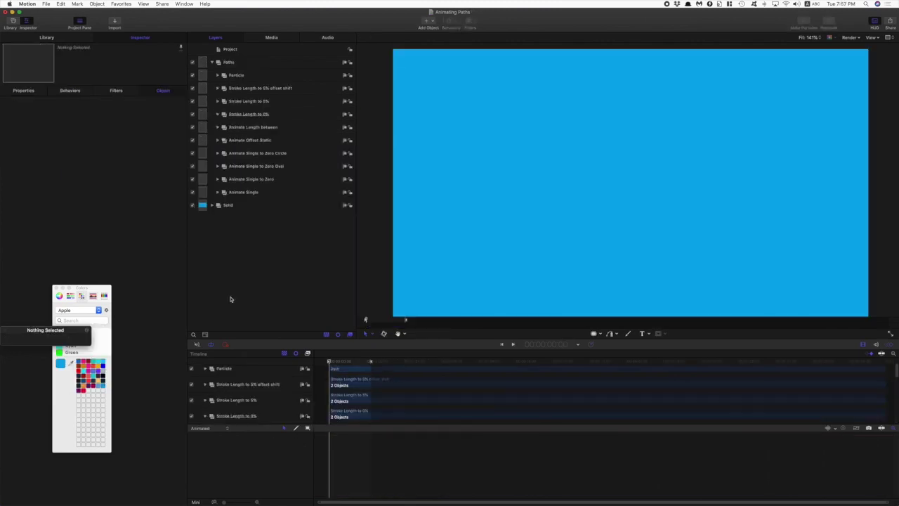
left_click(515, 345)
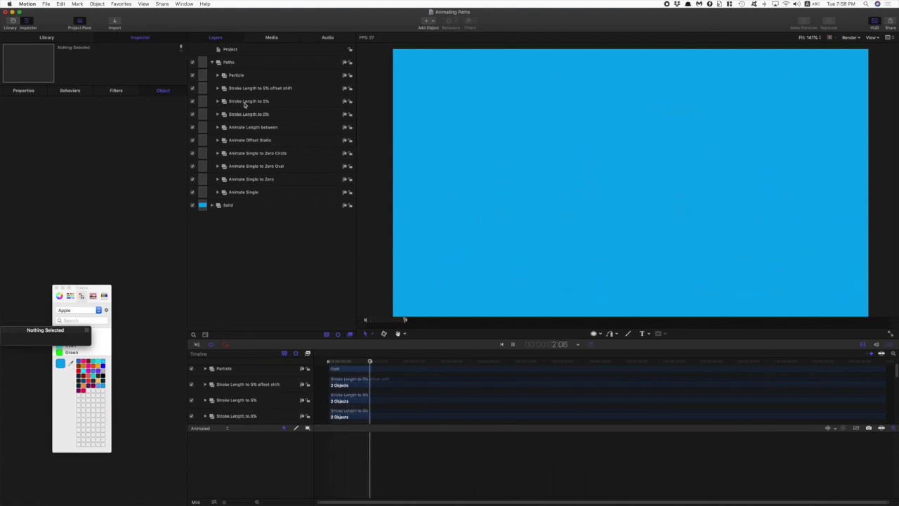
left_click(192, 88)
left_click(192, 101)
left_click(192, 114)
left_click(192, 127)
Switch off the Animate Offset and Animate Single groups, then select the Particle group's Path
left_click(193, 139)
left_click(192, 152)
left_click(192, 166)
left_click(192, 179)
left_click(192, 191)
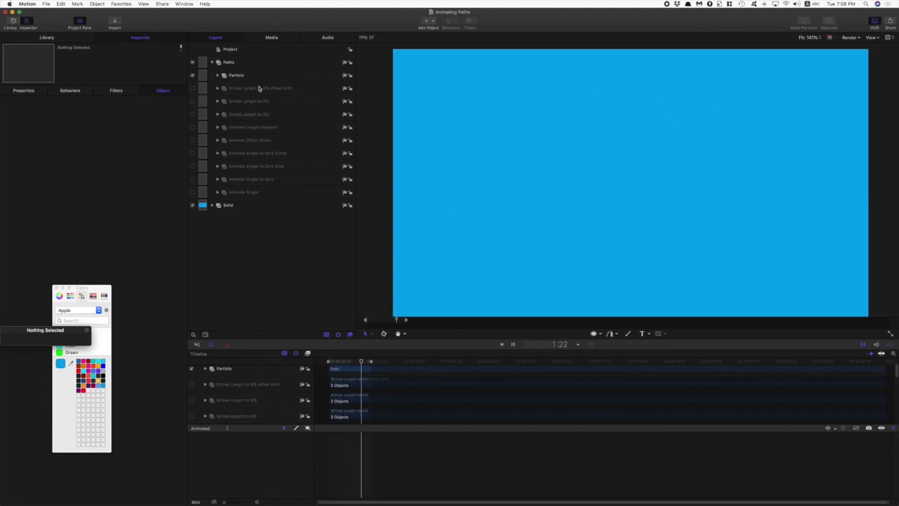
left_click(218, 76)
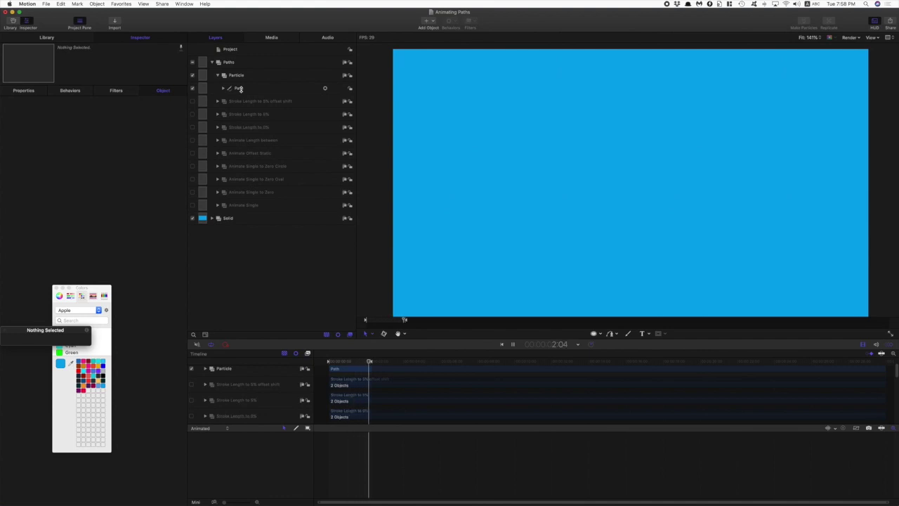
left_click(239, 88)
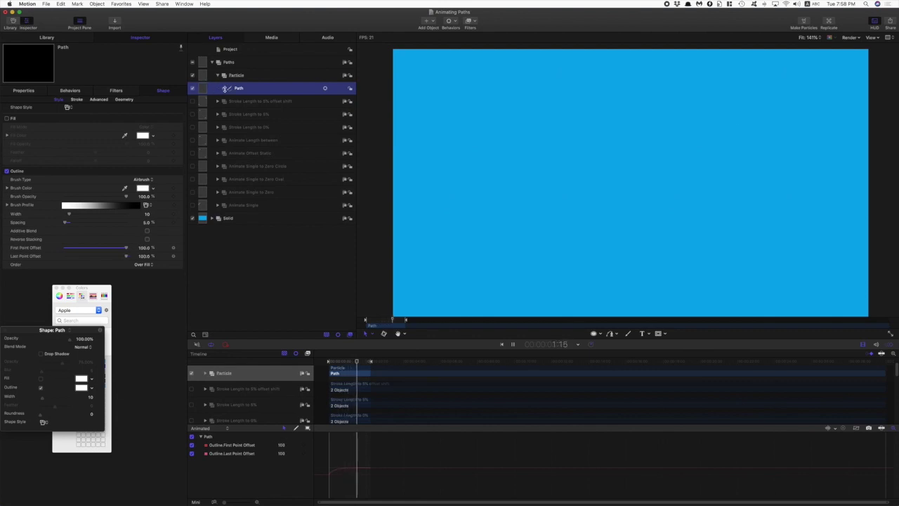
Select the Particle path's Write On behavior and scrub to watch the V-shaped stroke draw on
left_click(223, 88)
left_click(255, 99)
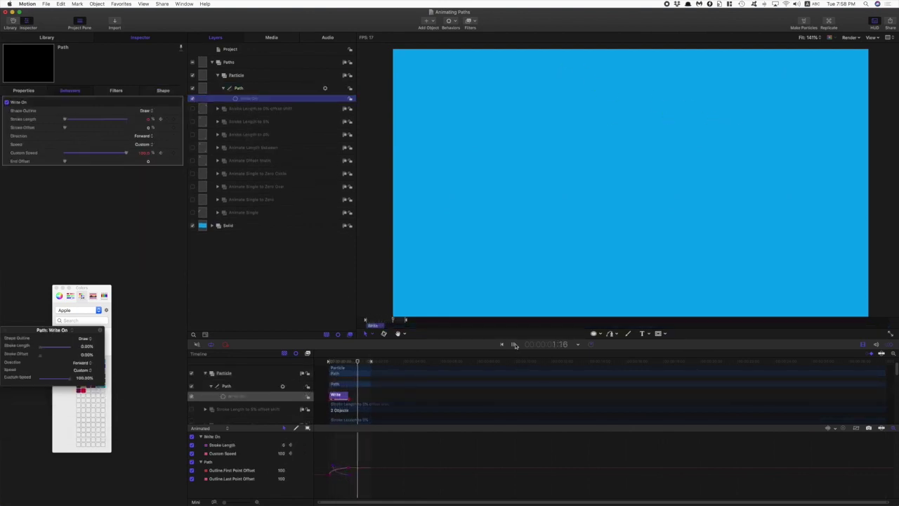
left_click_drag(363, 365, 333, 361)
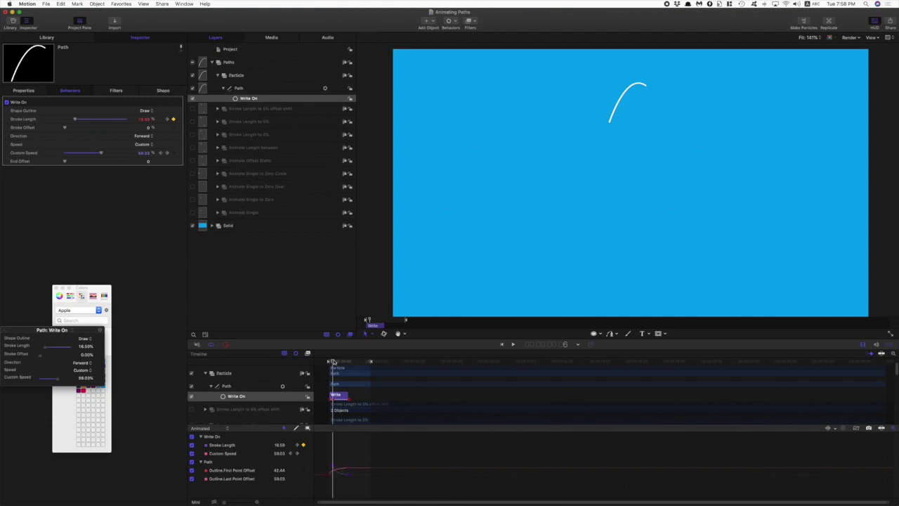
mouse_move(333, 361)
left_mouse_down()
mouse_move(344, 362)
mouse_move(311, 360)
left_mouse_up()
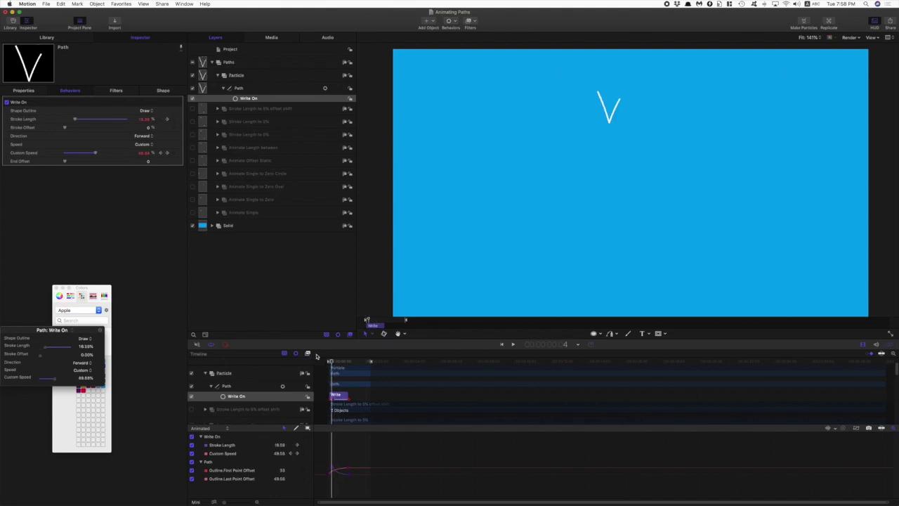
With the Adjust Item tool and overlays shown, play the Write On animation along the path from the start
left_click(366, 334)
left_click(388, 395)
key("super+slash")
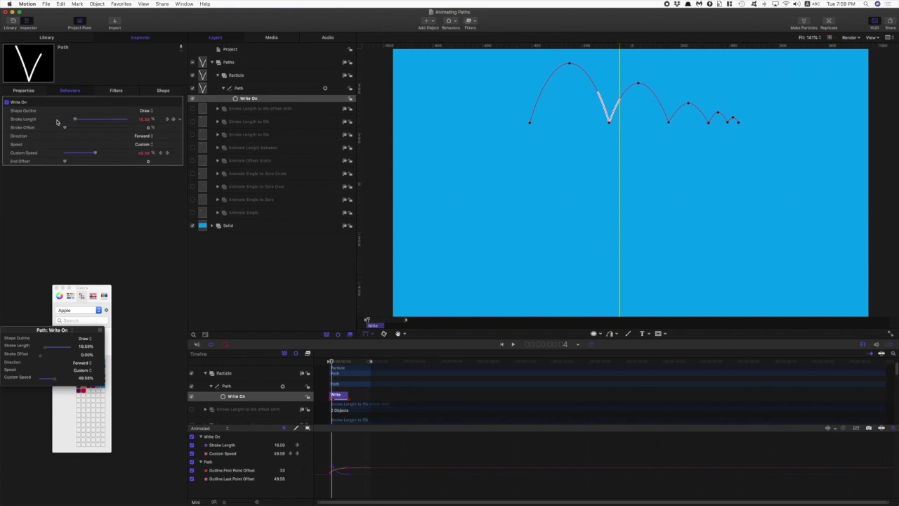
left_click_drag(331, 360, 327, 362)
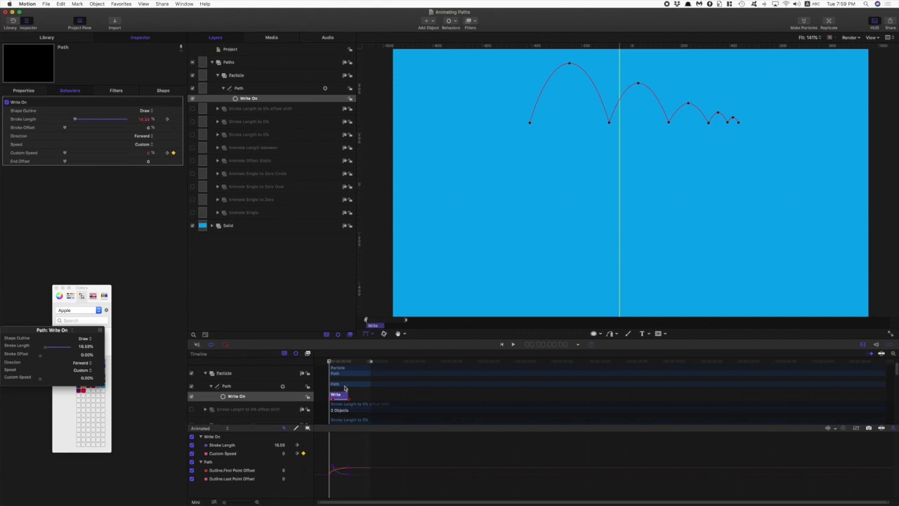
key("space")
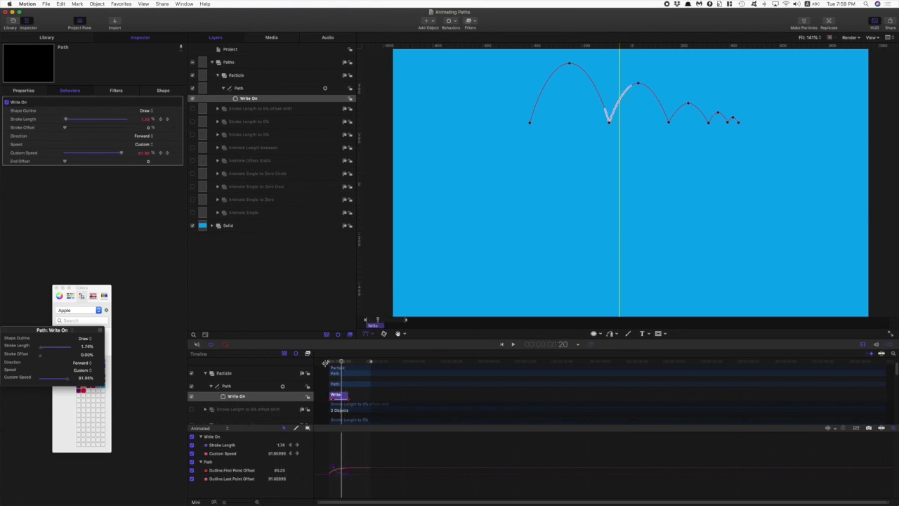
key("Home")
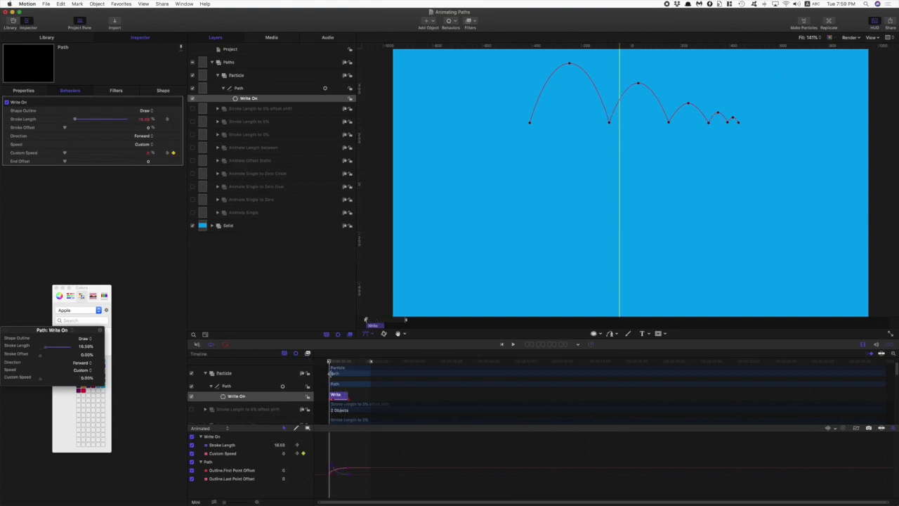
Hide the overlays, play again, switch off the Particle group, and stop playback
key("super+slash")
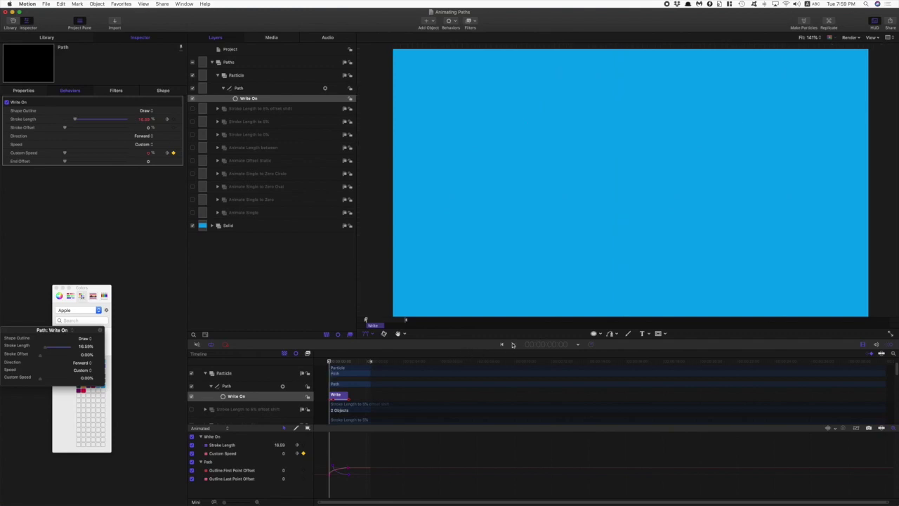
left_click(512, 344)
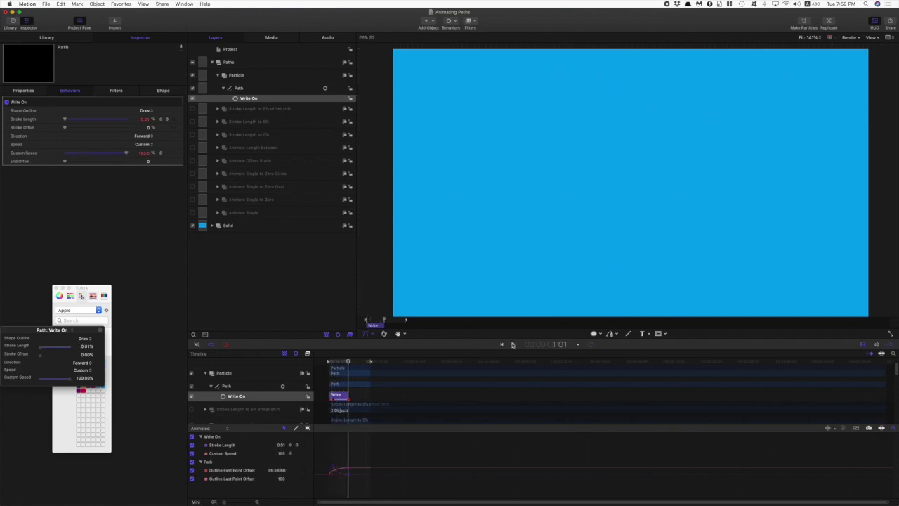
left_click(193, 75)
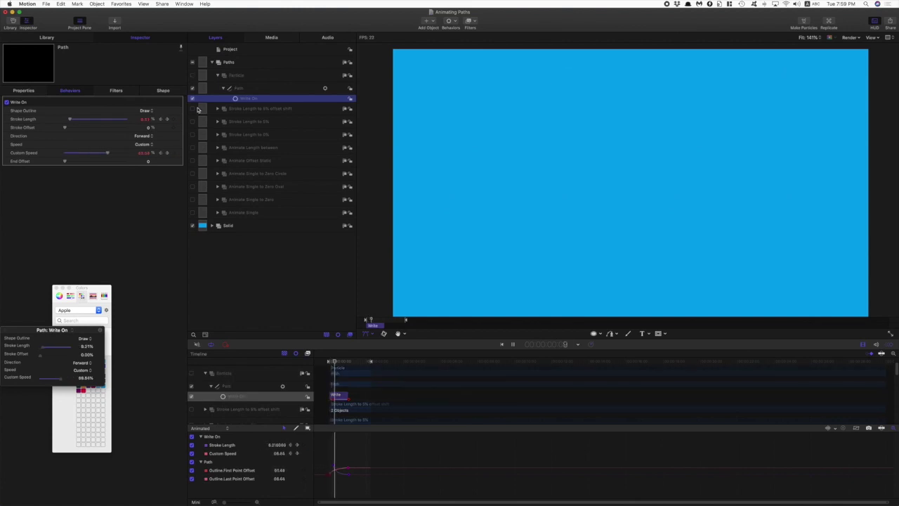
key("space")
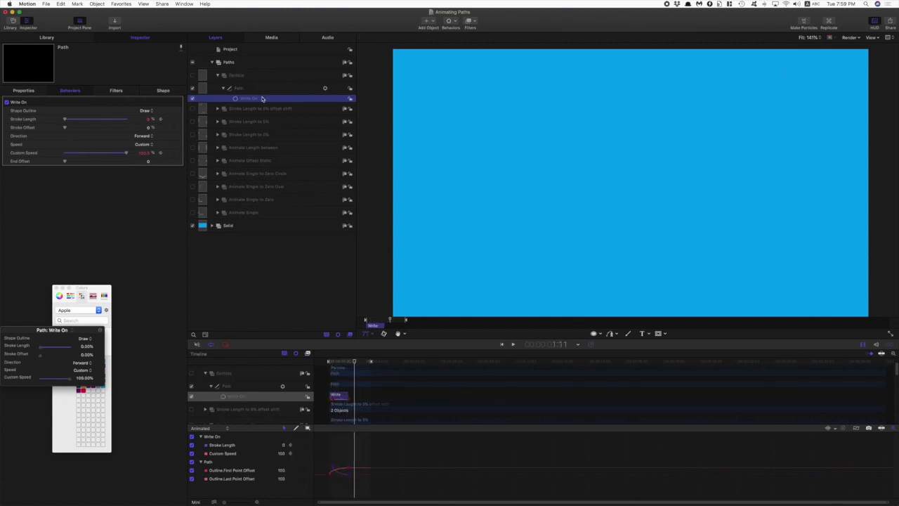
Enable Stroke Length to 0%, play its rounded-square draw-on from the start, then switch it off
left_click(257, 136)
left_click(194, 134)
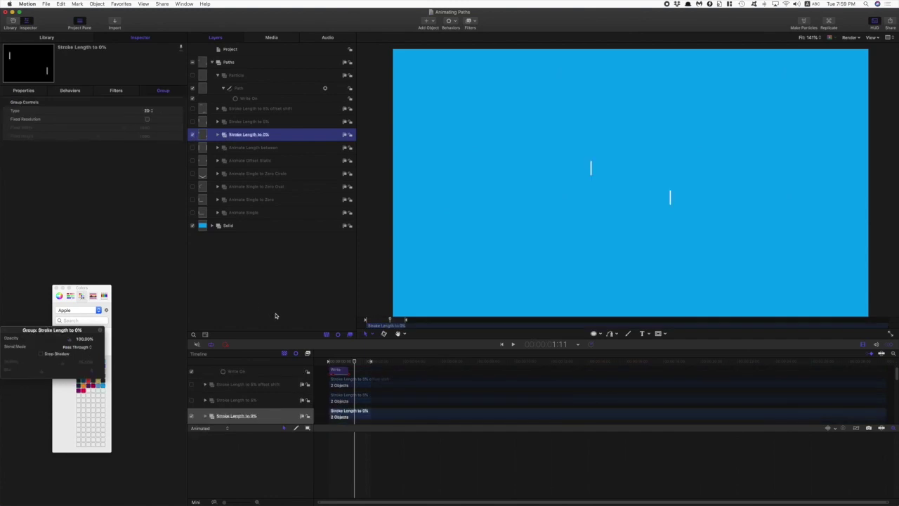
left_click(368, 362)
key("Home")
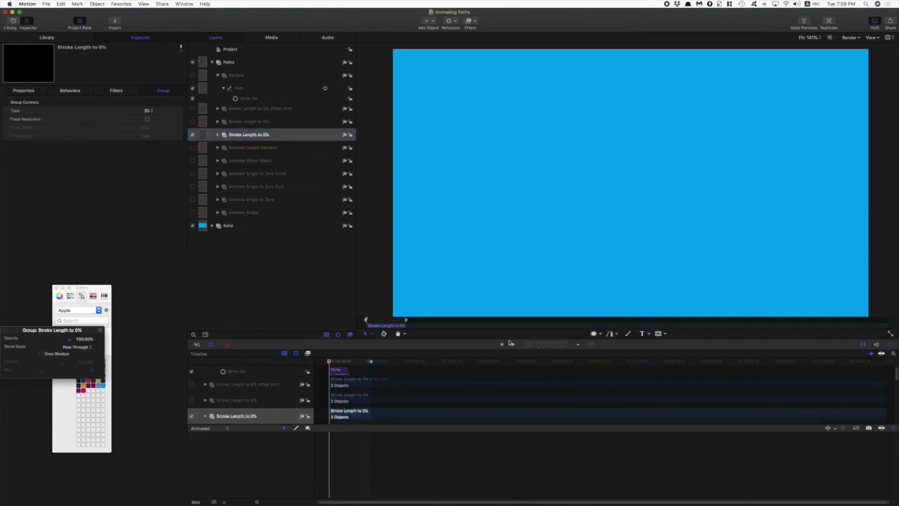
left_click(513, 345)
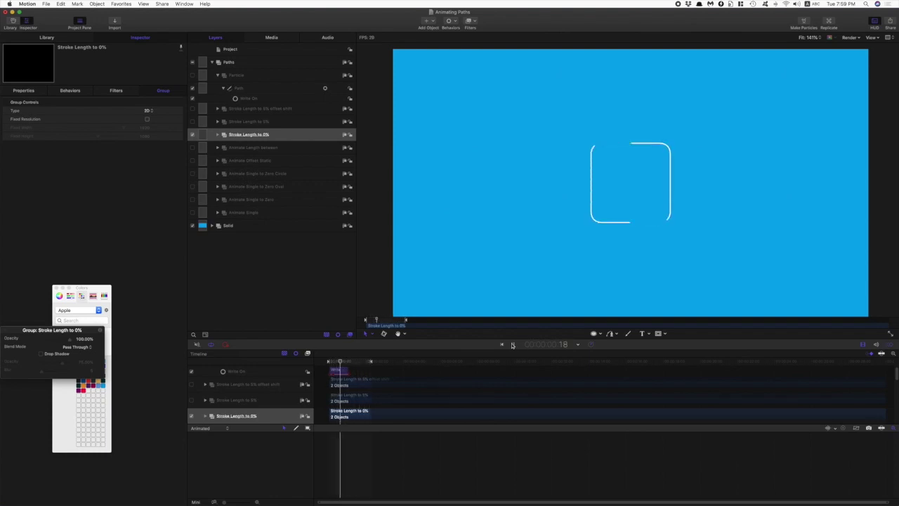
left_click(512, 345)
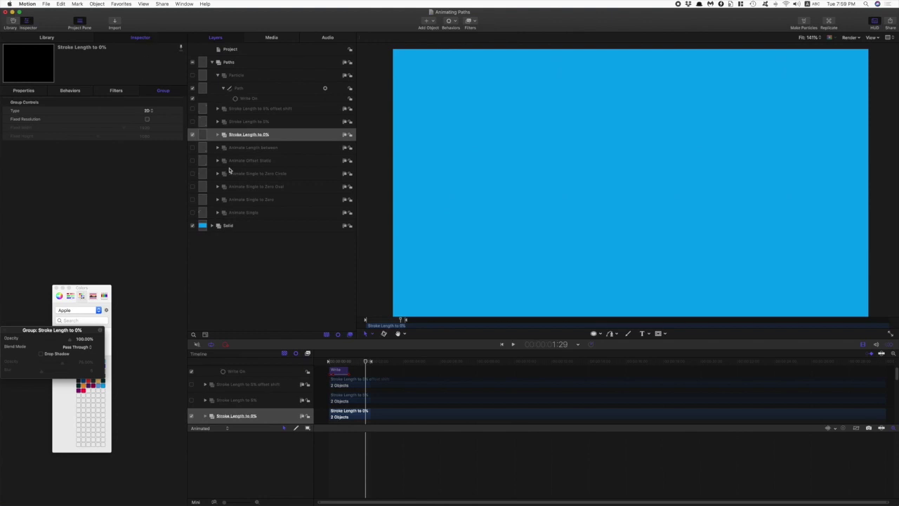
left_click(245, 122)
left_click(194, 135)
Turn on Stroke Length to 5%, select Path 1's Write On behavior, and stop playback at frame 23
left_click(192, 122)
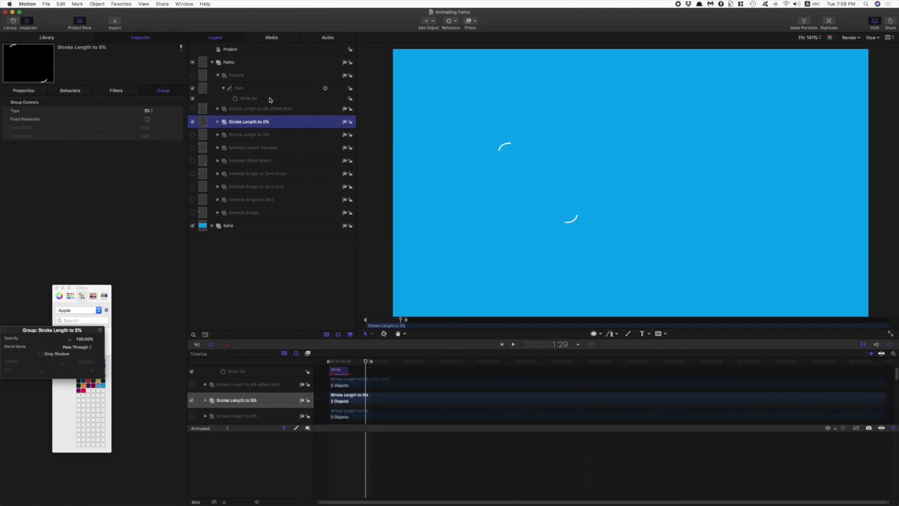
left_click(218, 122)
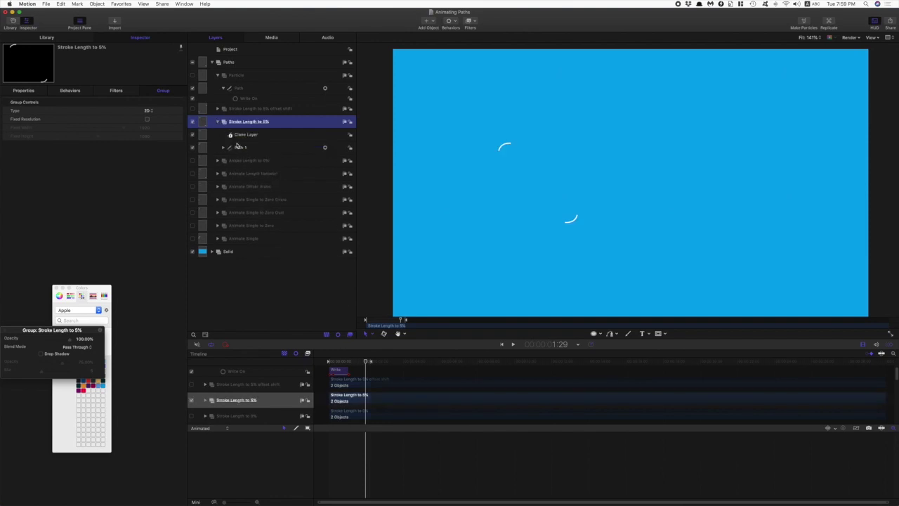
left_click(223, 148)
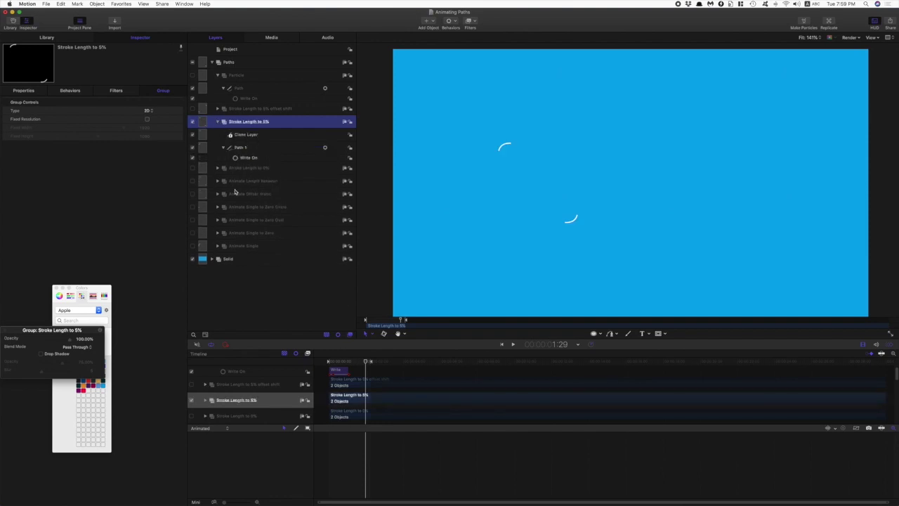
left_click(251, 158)
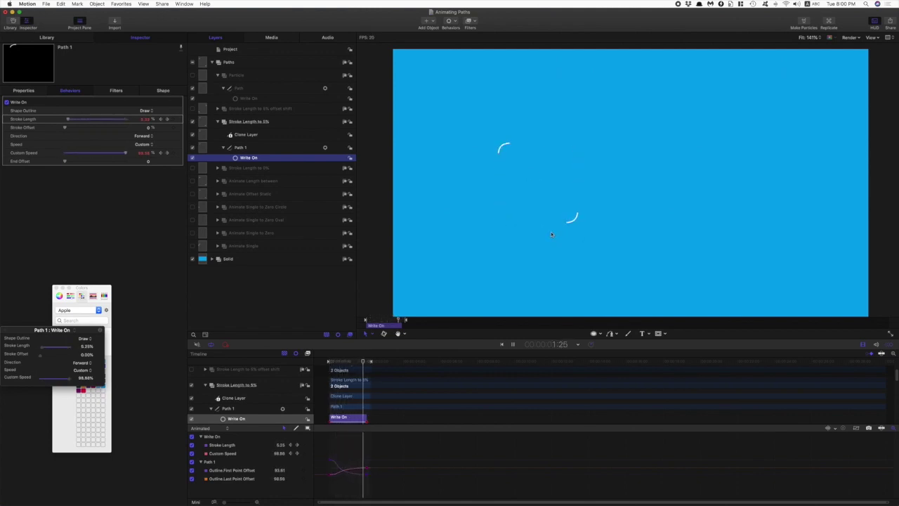
left_click(513, 345)
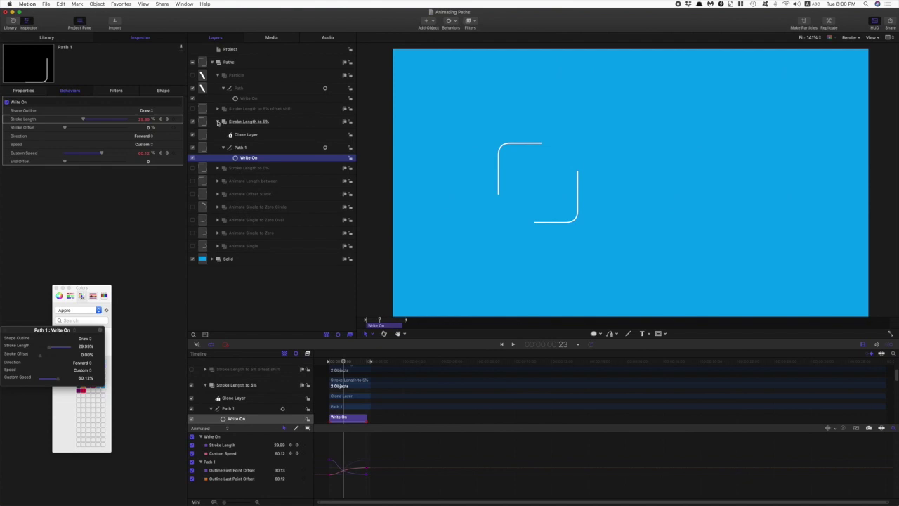
Turn on the Stroke Length to 5% offset shift group and show its Path 1 Write On settings
left_click(218, 122)
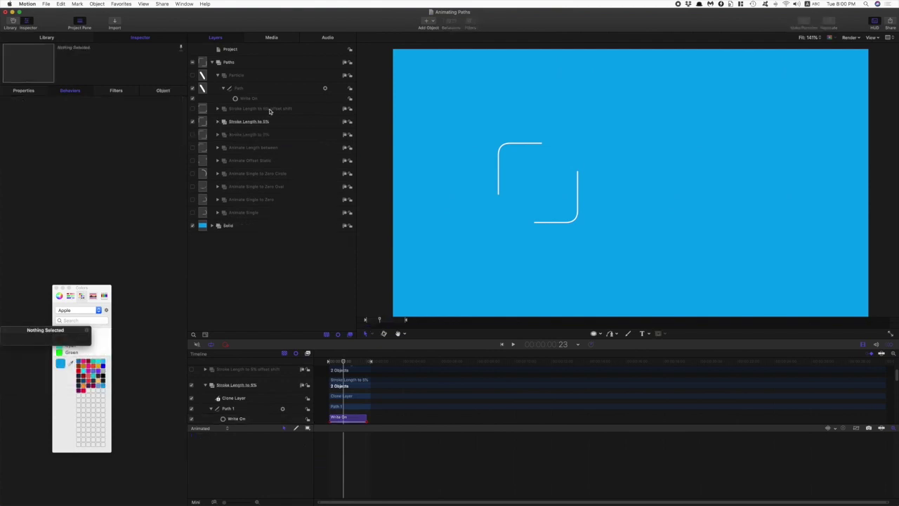
left_click(193, 109)
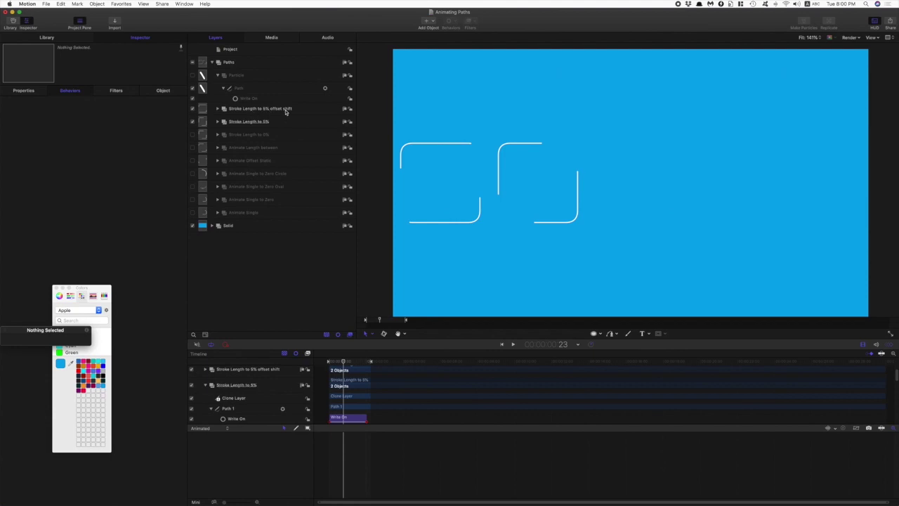
left_click(218, 109)
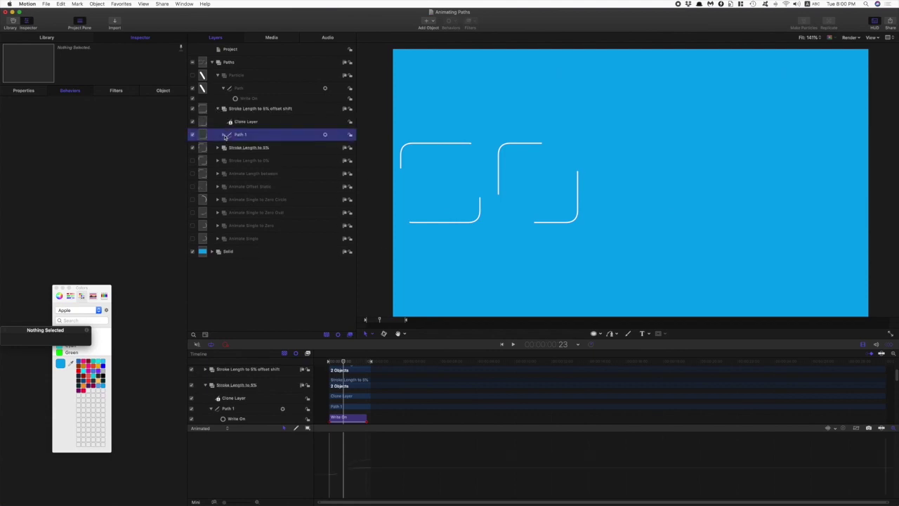
left_click(224, 136)
left_click(248, 146)
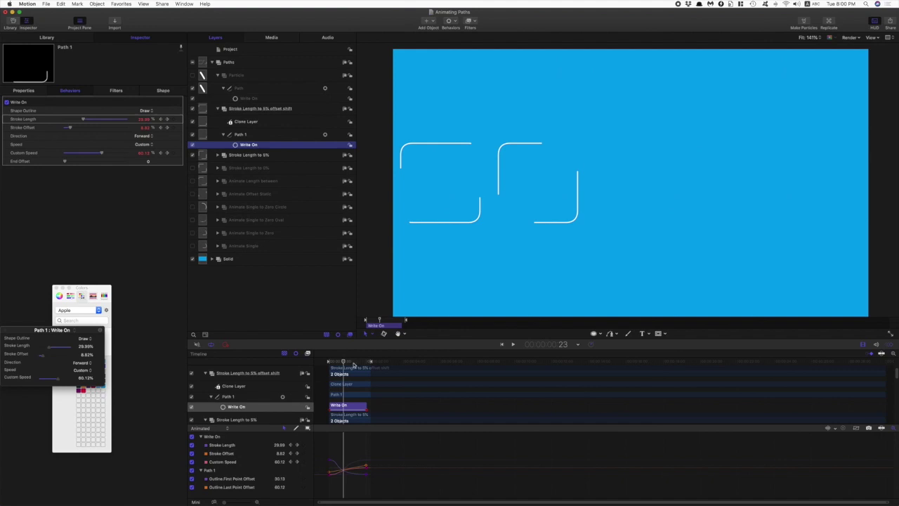
Play, stop and scrub the start of the animation to compare both paths
left_click(515, 344)
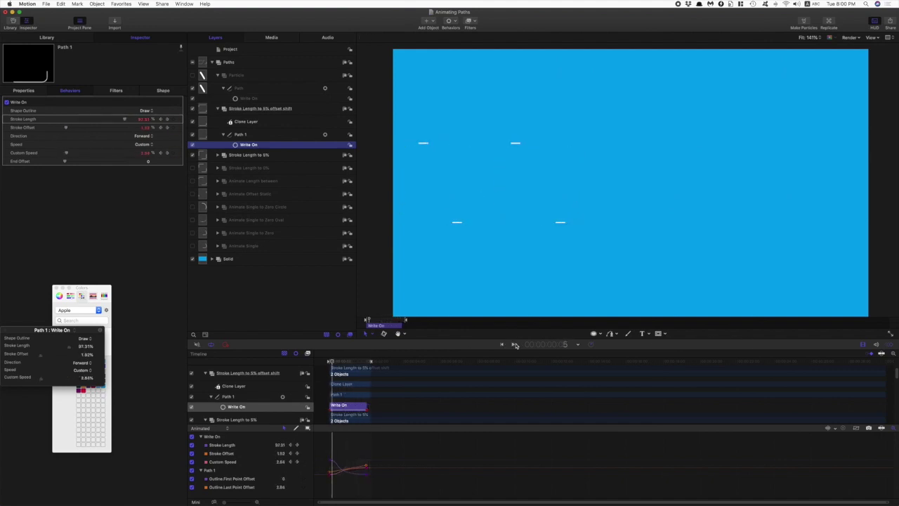
left_click(515, 344)
left_click_drag(332, 361, 368, 363)
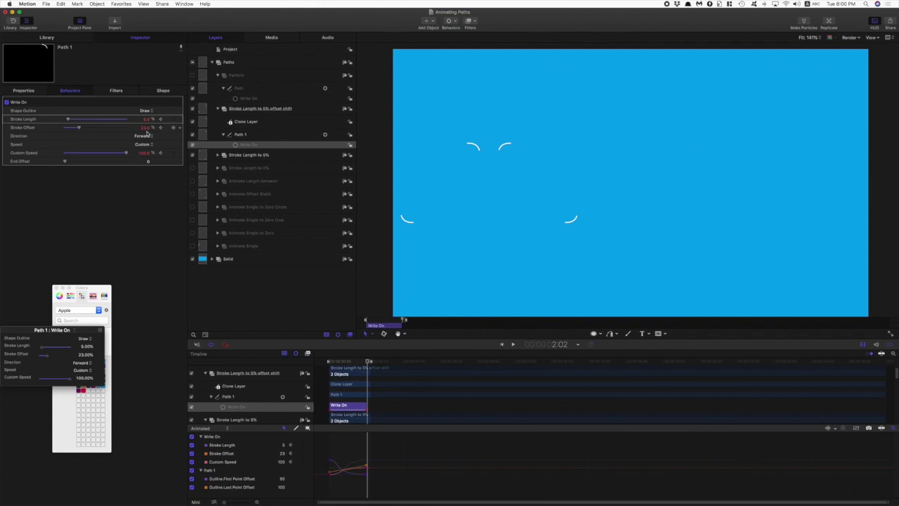
left_click(179, 129)
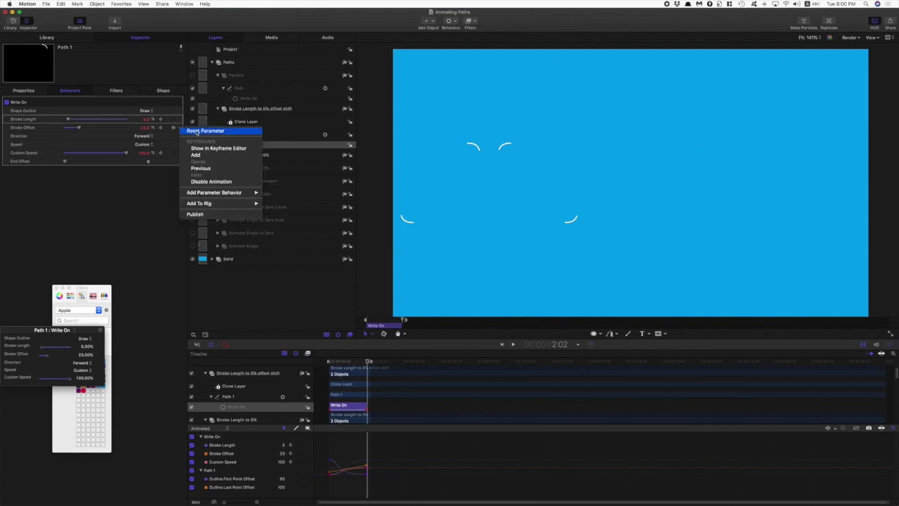
left_click(198, 131)
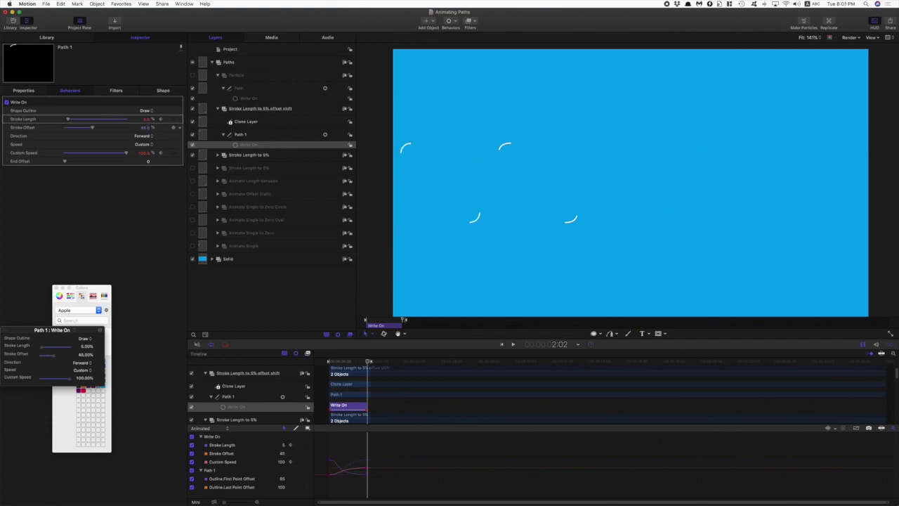
left_click_drag(92, 127, 105, 127)
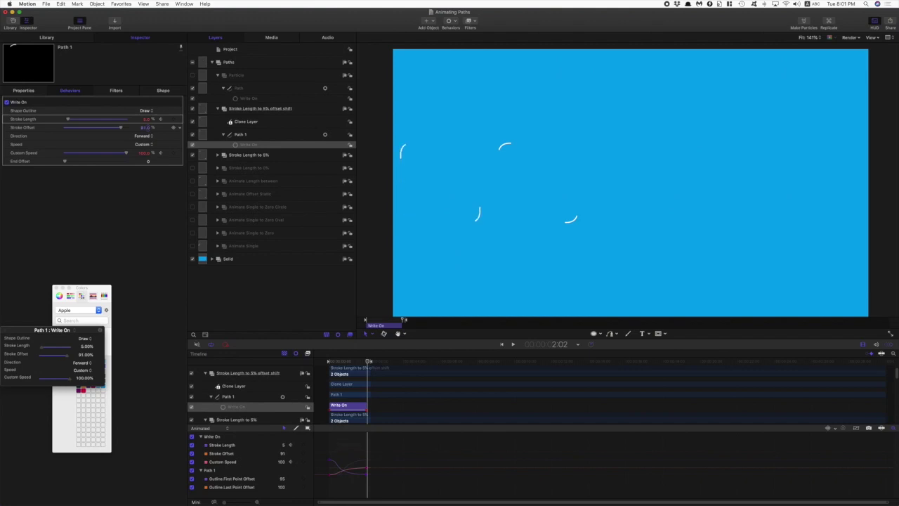
left_click_drag(120, 127, 87, 128)
mouse_move(92, 127)
left_mouse_down()
mouse_move(119, 127)
mouse_move(91, 127)
left_mouse_up()
left_click_drag(148, 130, 149, 130)
left_click_drag(179, 130, 179, 130)
left_click(194, 110)
left_click(193, 109)
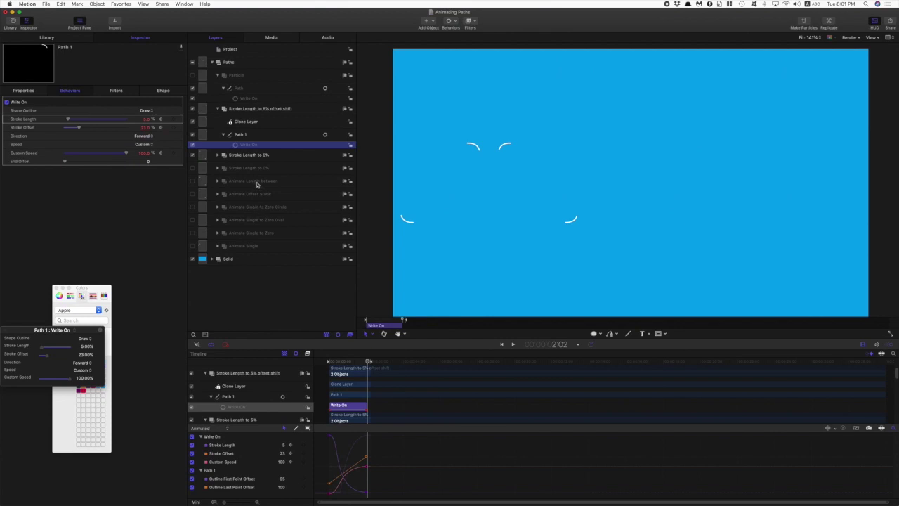
Enable Animate Offset Static, show its Path 1 Write On settings, then scrub and play the animation
left_click(193, 195)
left_click(218, 194)
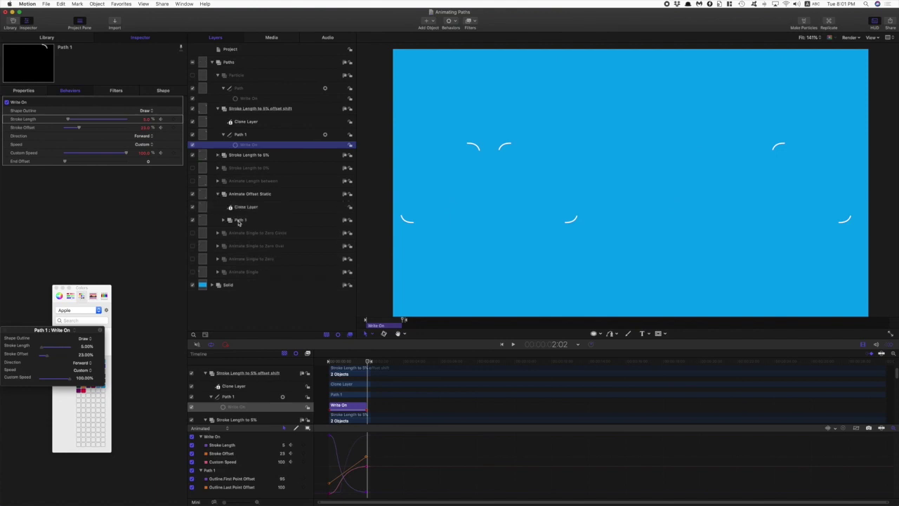
left_click(239, 221)
left_click(223, 220)
left_click(231, 233)
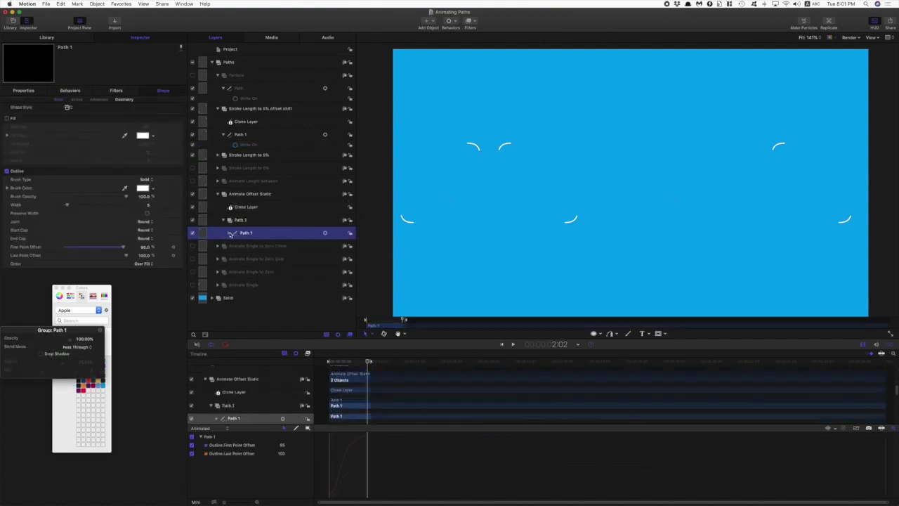
left_click(228, 232)
left_click(253, 243)
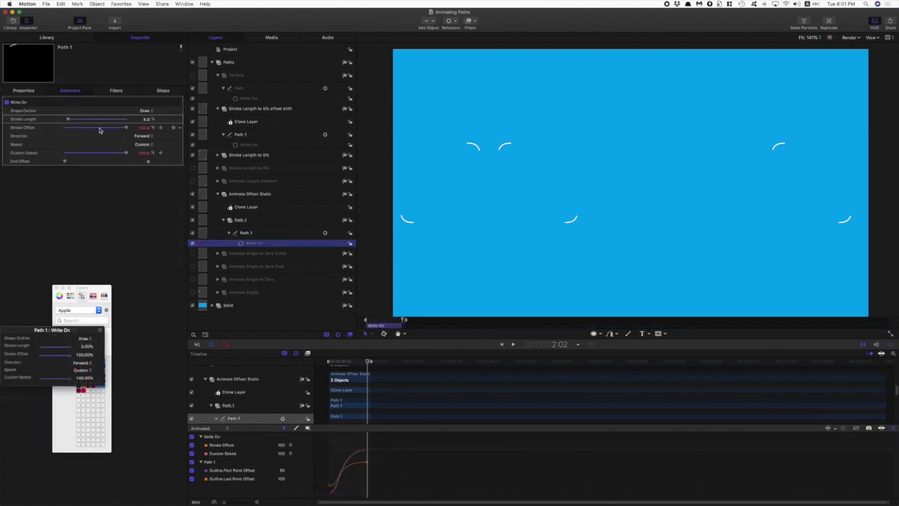
mouse_move(368, 362)
left_mouse_down()
mouse_move(338, 363)
mouse_move(359, 364)
left_mouse_up()
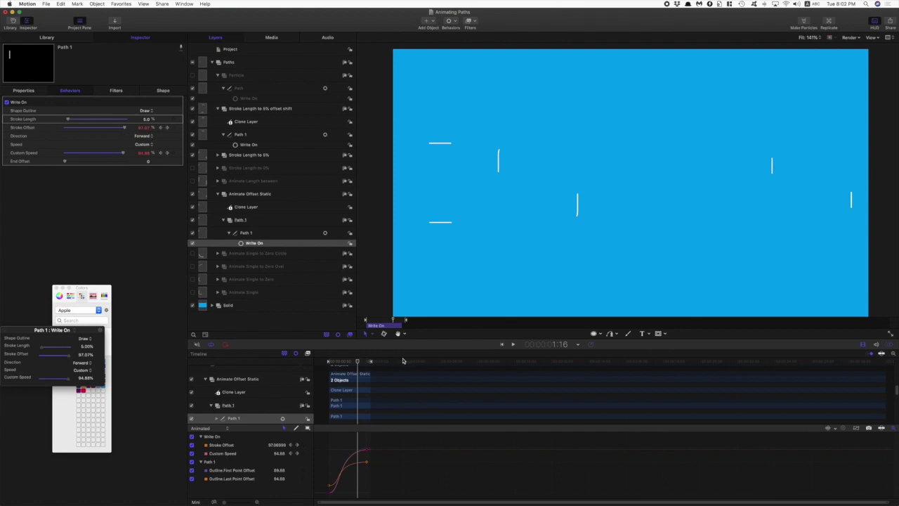
left_click(513, 344)
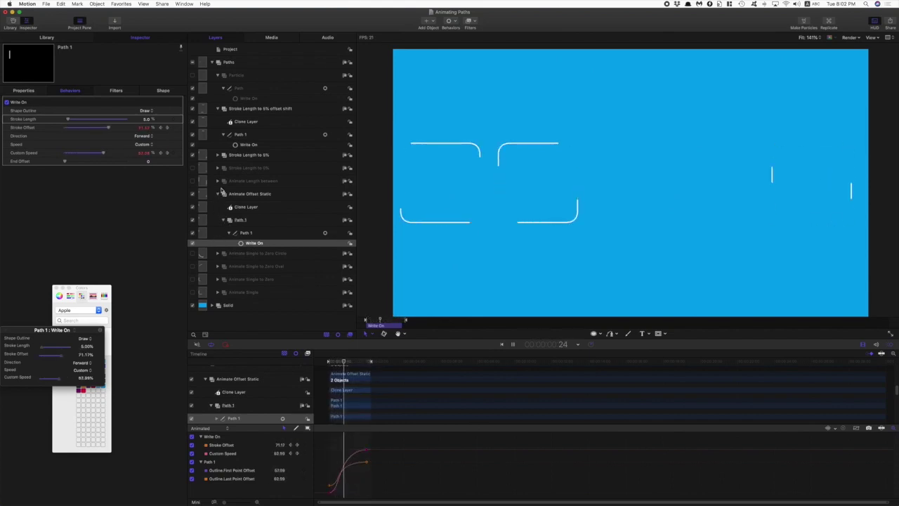
Turn on Animate Length between, stop playback, and show its Path 1 Write On settings
left_click(247, 182)
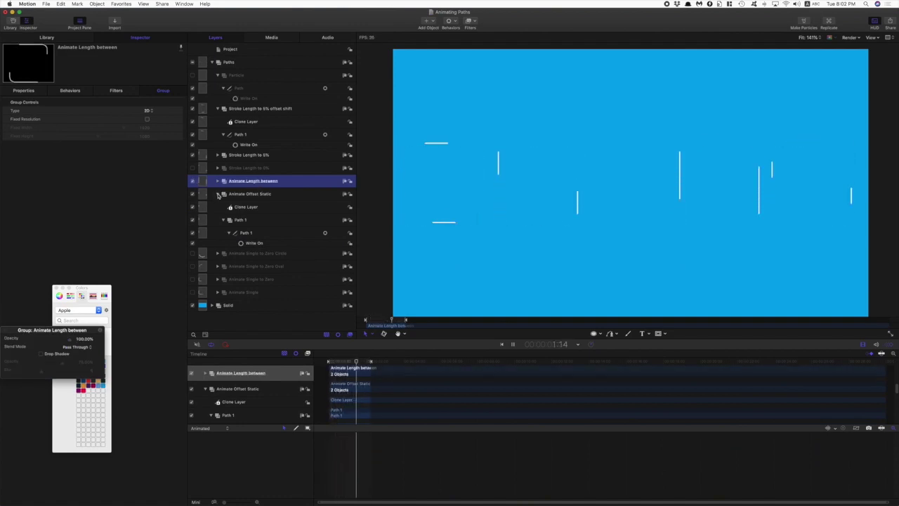
left_click(192, 182)
left_click(217, 194)
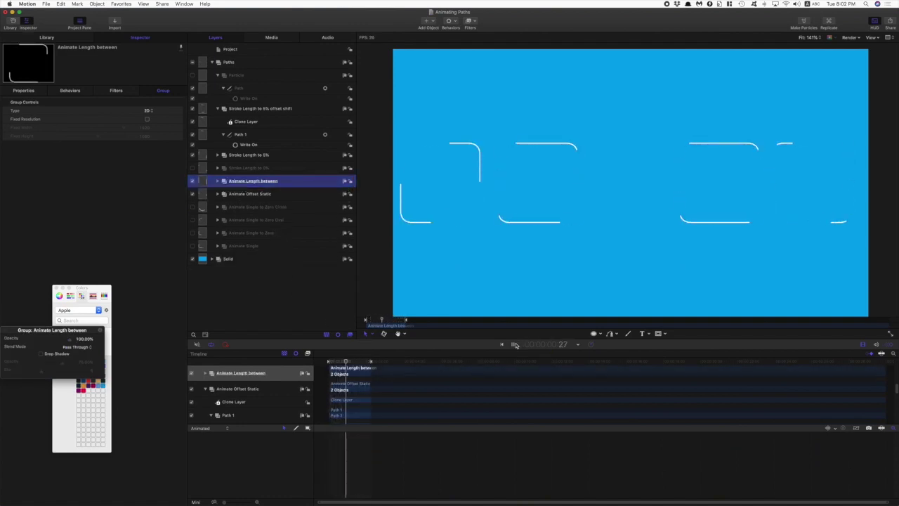
key("space")
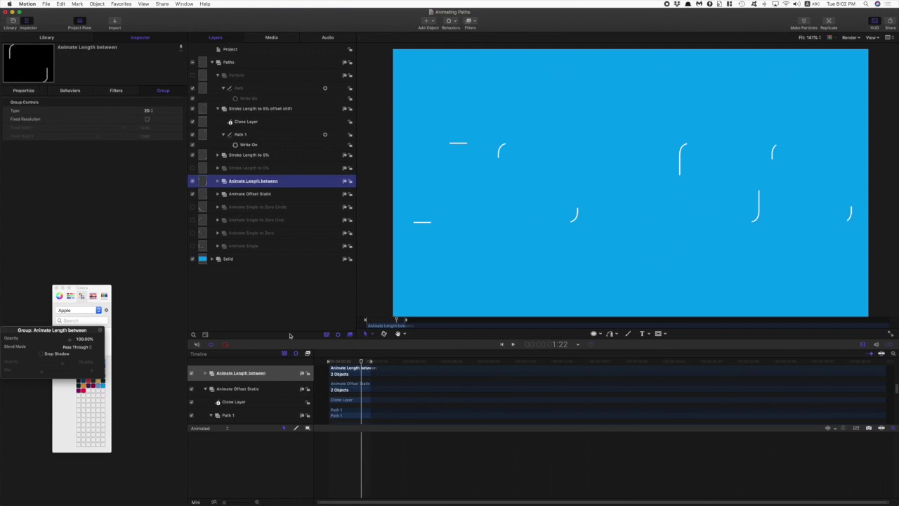
left_click(218, 181)
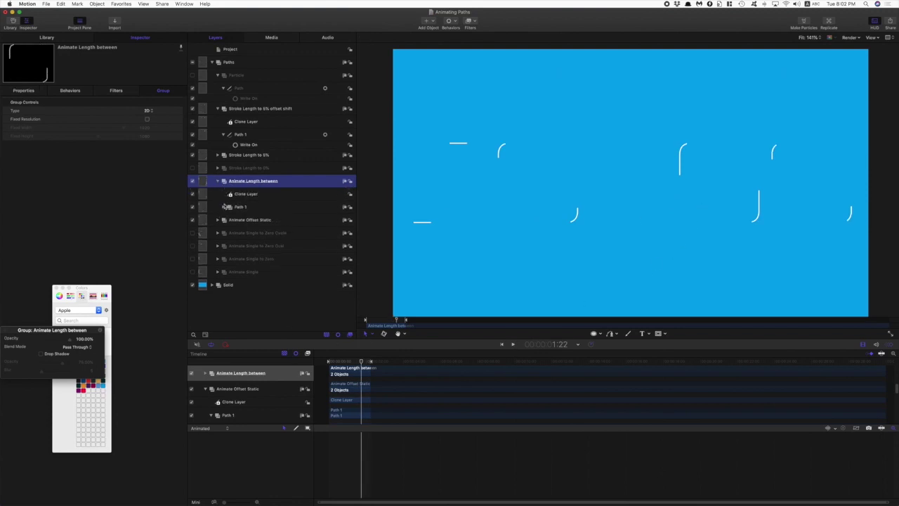
left_click(223, 207)
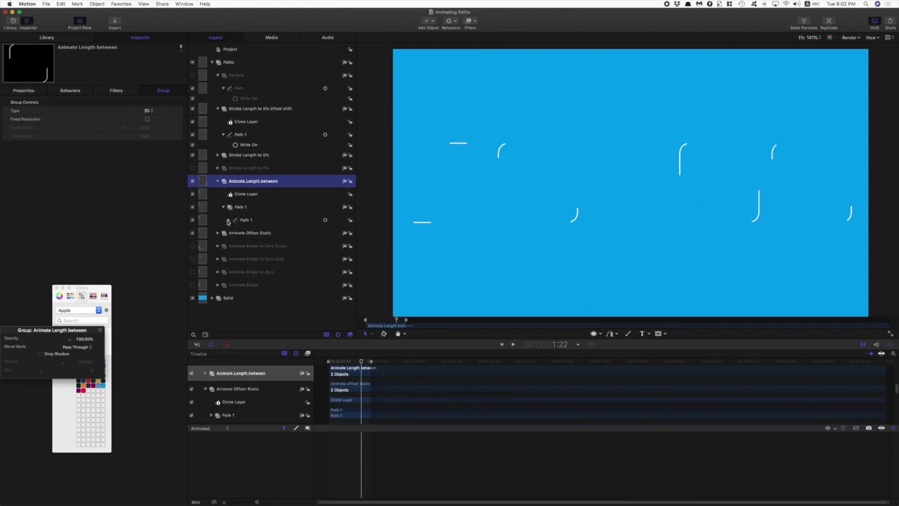
left_click(228, 220)
left_click(250, 231)
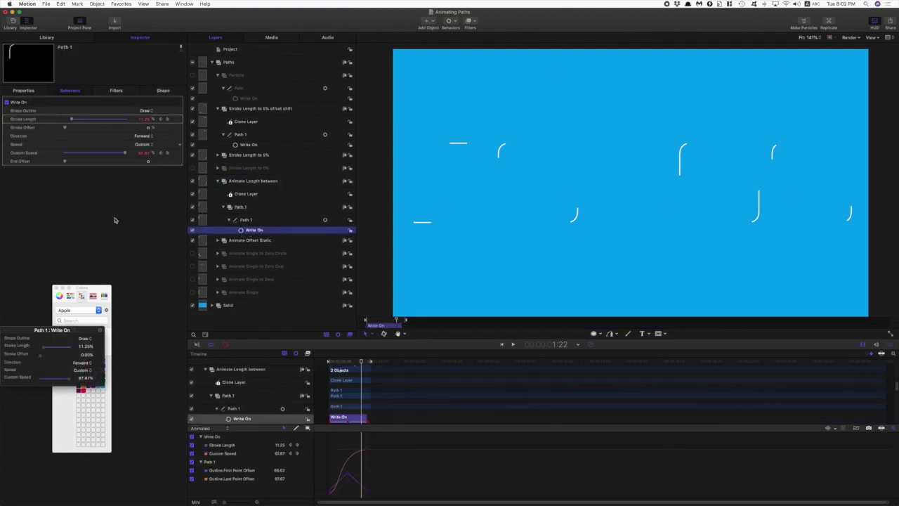
Scrub from about 1:02 back to the start, then play to watch the strokes draw in
left_click_drag(361, 363, 347, 364)
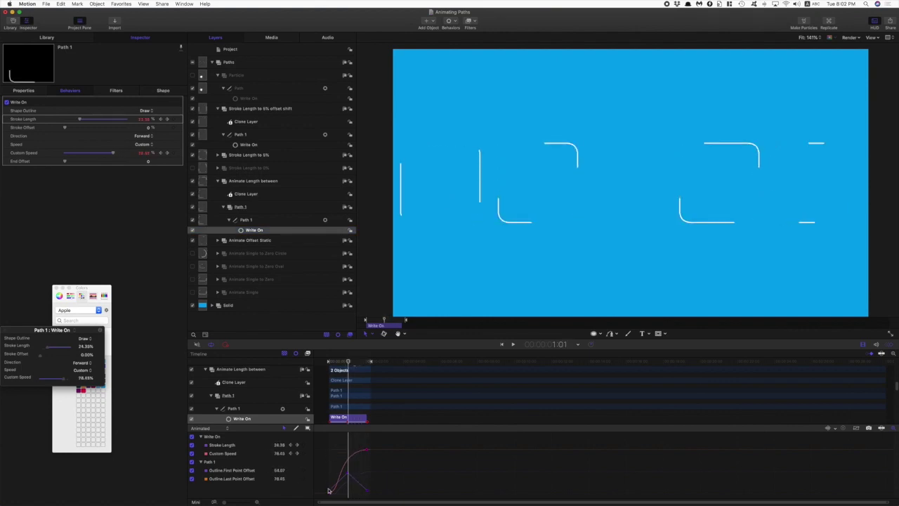
left_click_drag(348, 365, 314, 364)
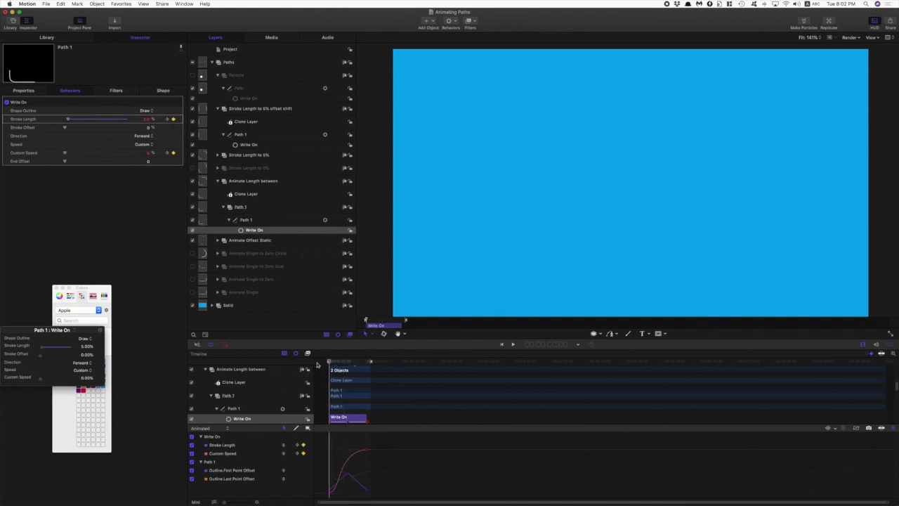
mouse_move(331, 366)
left_mouse_down()
mouse_move(370, 368)
mouse_move(330, 373)
mouse_move(338, 373)
left_mouse_up()
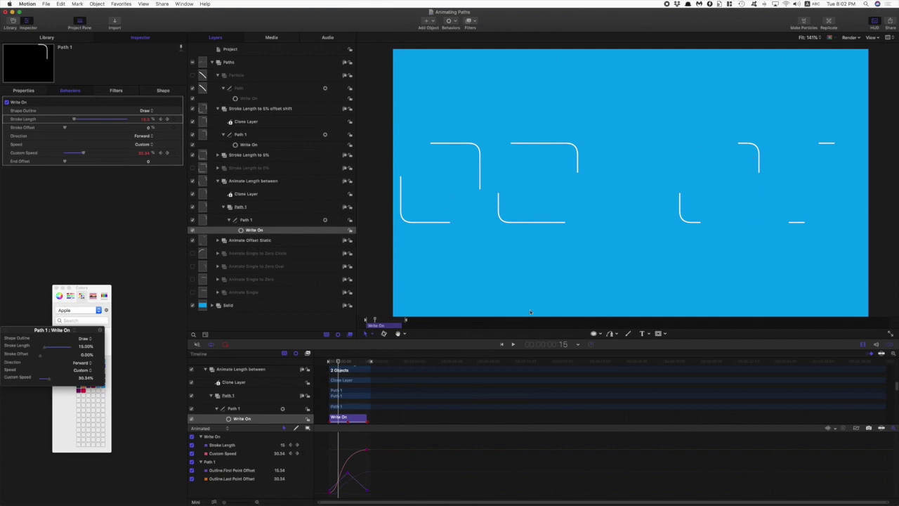
left_click(513, 345)
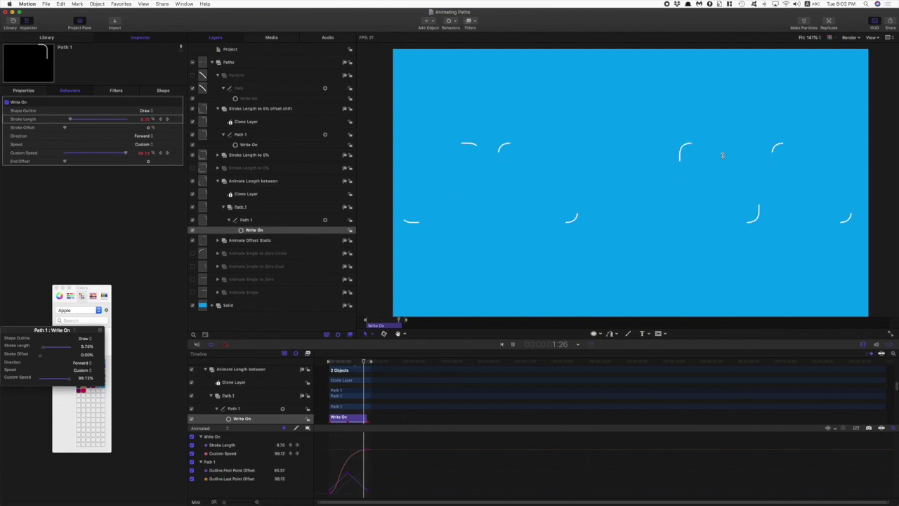
Re-enable Stroke Length to 0%, Animate Single, and Animate Single to Zero, Oval and Circle
left_click(193, 169)
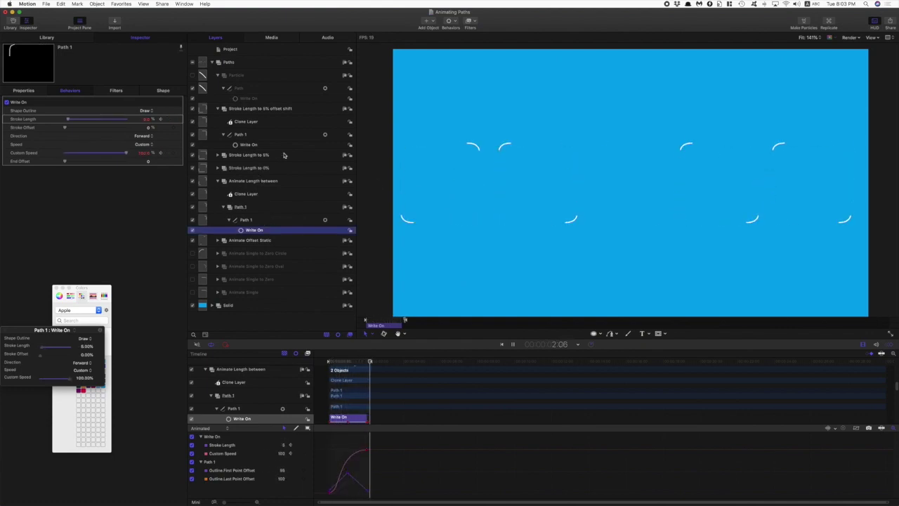
left_click(193, 292)
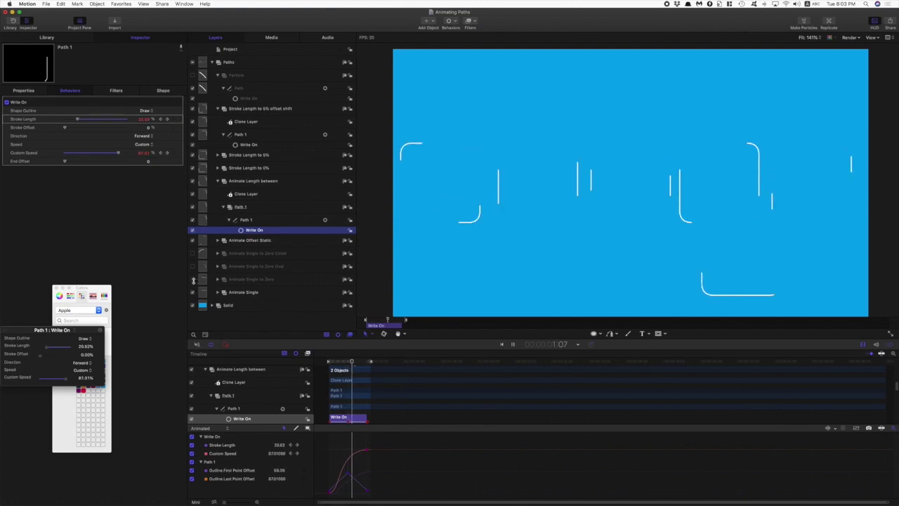
left_click(193, 280)
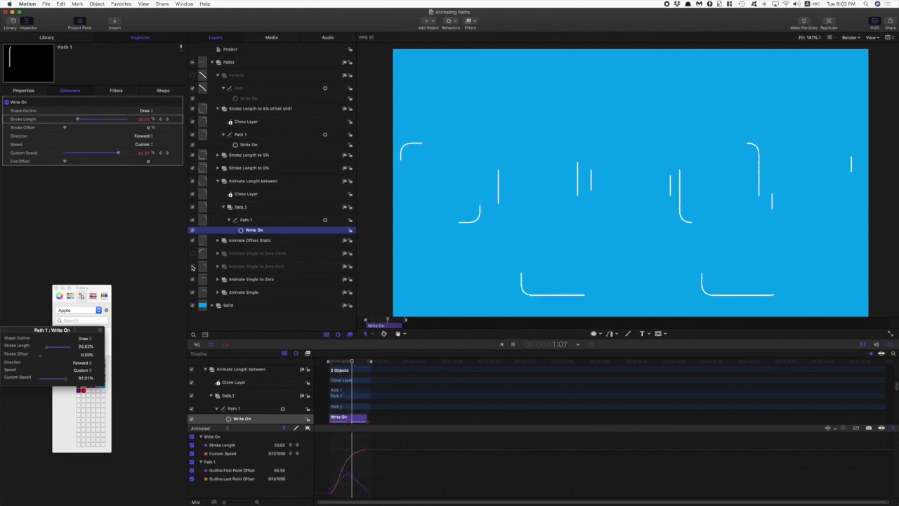
left_click(192, 266)
left_click(192, 253)
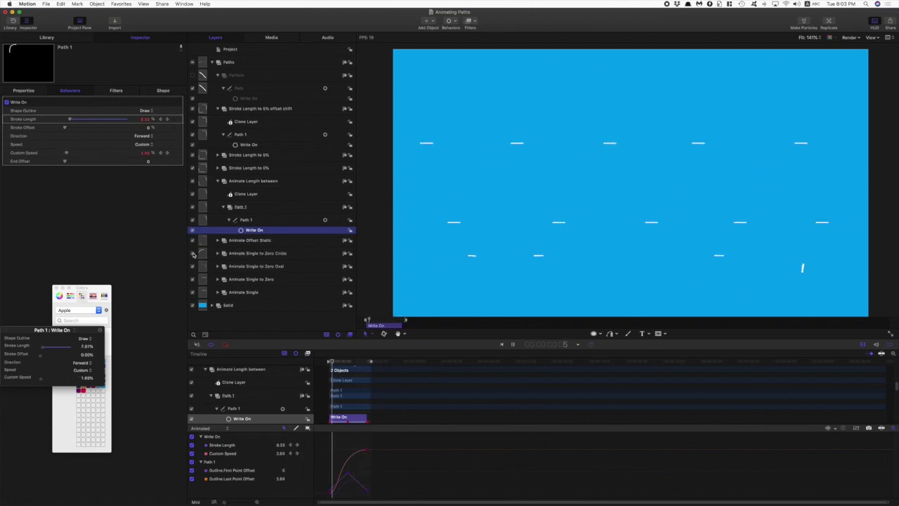
Enable the Particle example group
left_click(192, 75)
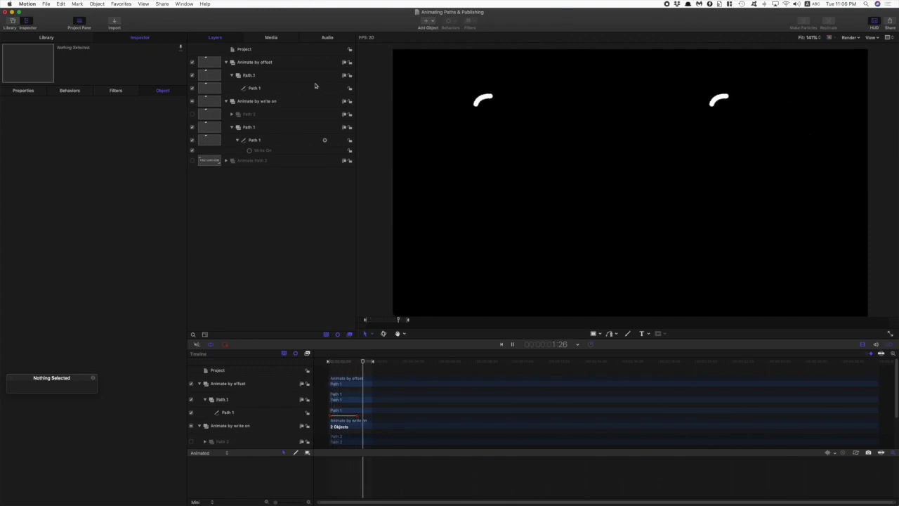
Inspect the offset path's keyframed shape settings, then the Write On behaviour's settings
left_click(266, 88)
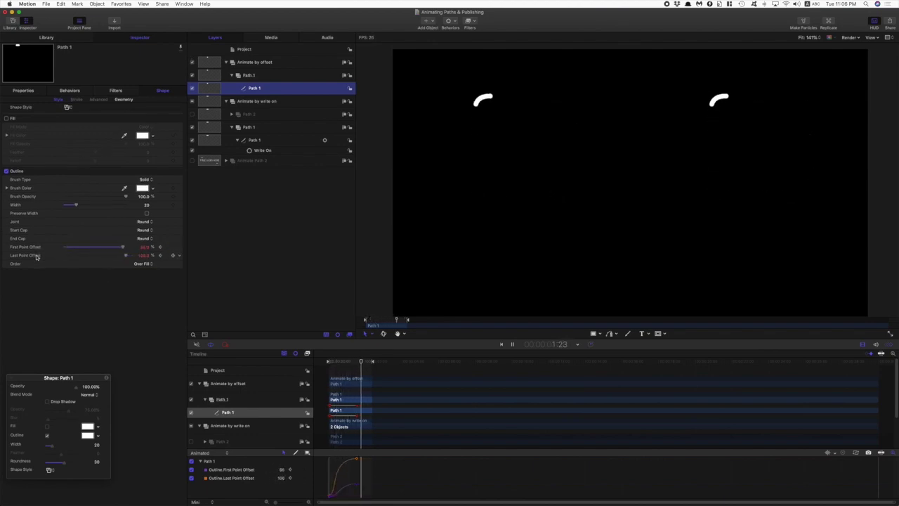
left_click(271, 150)
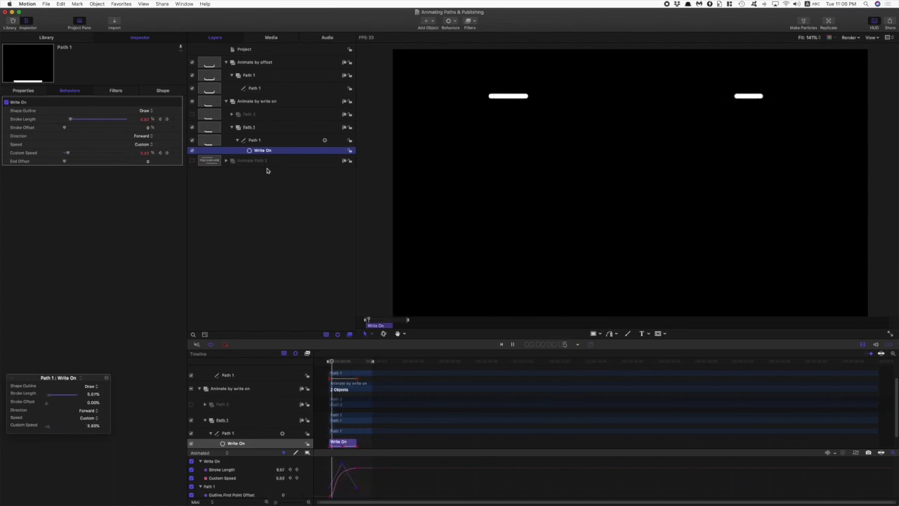
Browse the path's Shape, Geometry and Properties panes
left_click(163, 90)
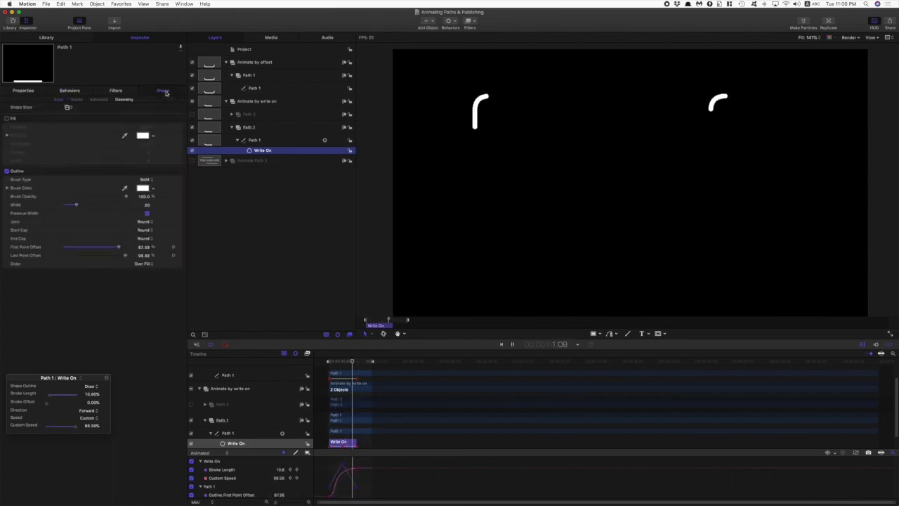
left_click(127, 100)
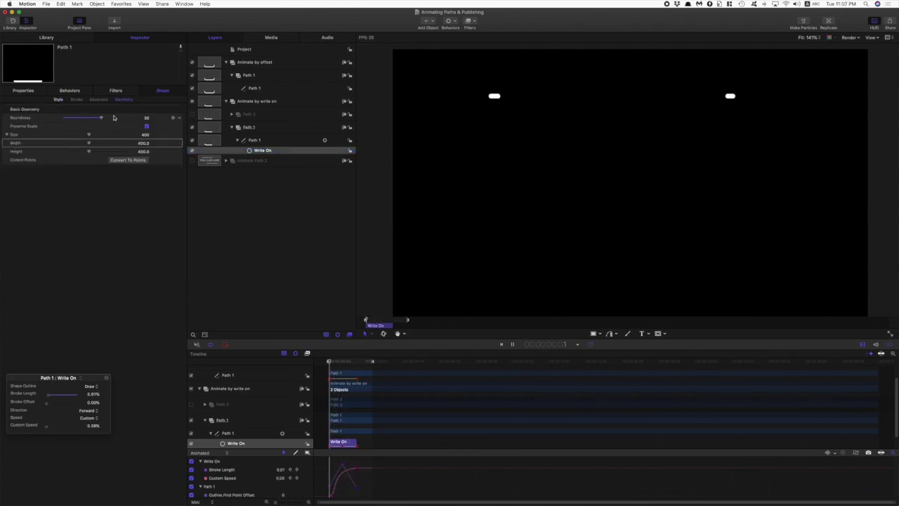
left_click(31, 91)
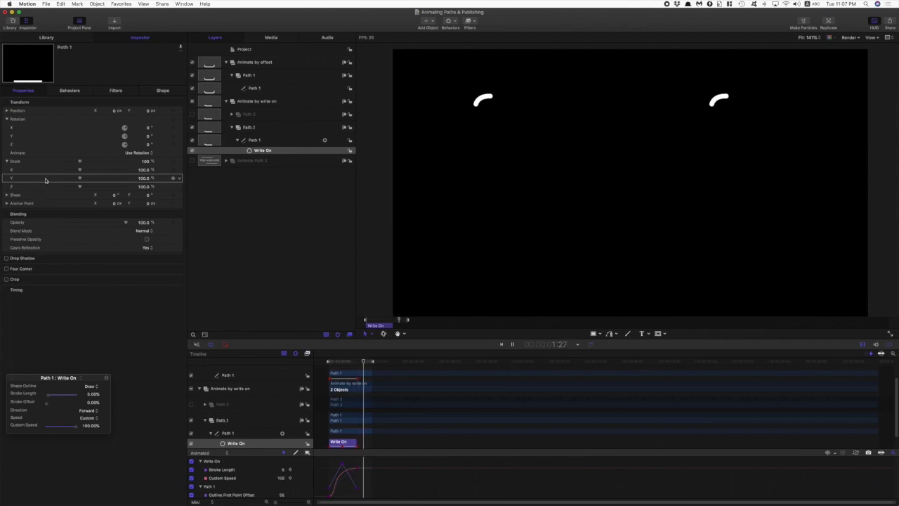
Pause playback and select the Project to show Left/Right Width and Height parameters
left_click(514, 346)
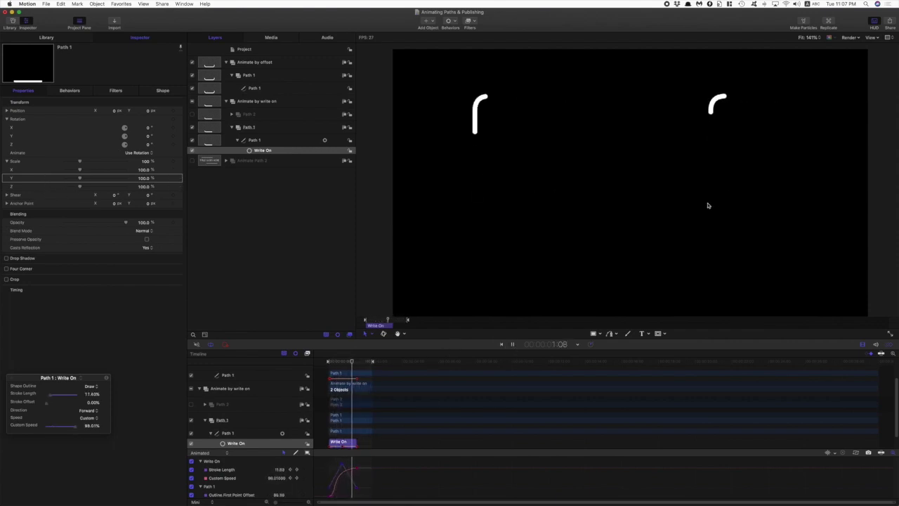
left_click(258, 52)
left_click(258, 53)
Scrub Right Height up to make the right path taller, and turn on Preserve Width for offset Path 1
left_click(165, 91)
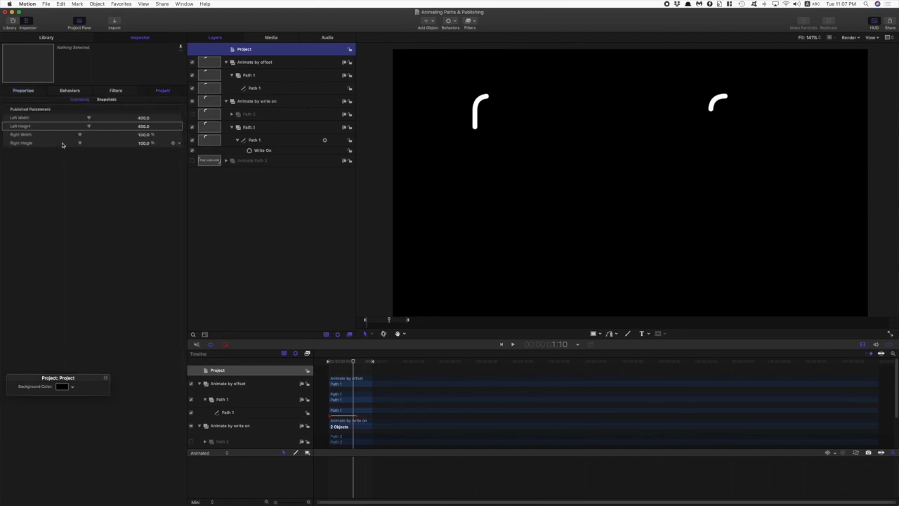
left_click(30, 143)
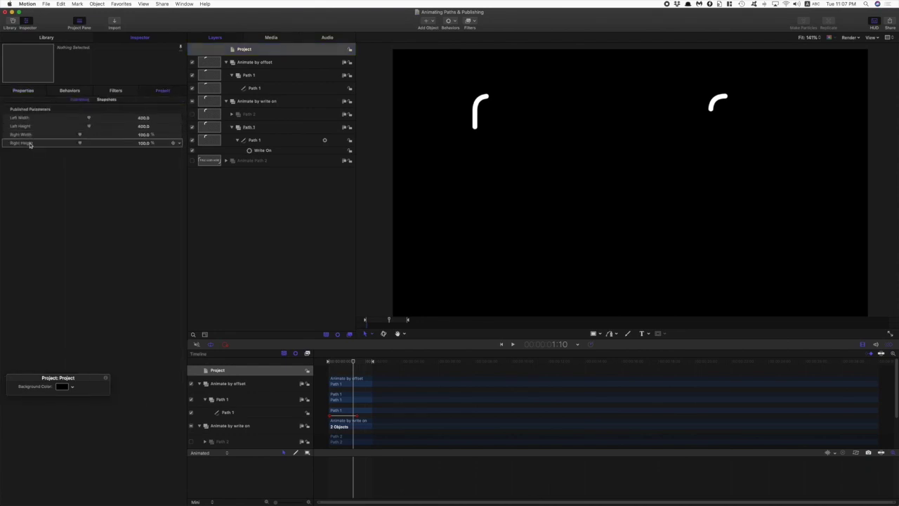
left_click(41, 118)
left_click(37, 126)
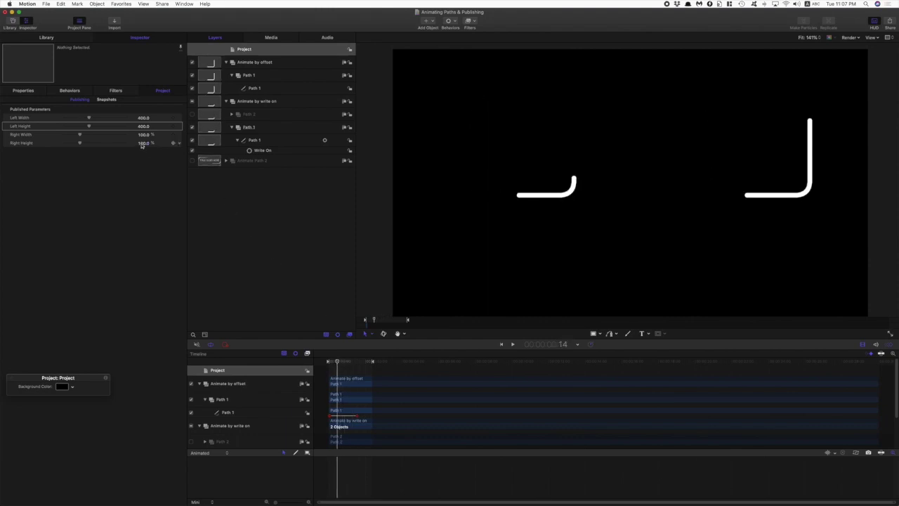
mouse_move(141, 148)
left_mouse_down()
mouse_move(153, 148)
mouse_move(141, 144)
mouse_move(151, 135)
left_mouse_up()
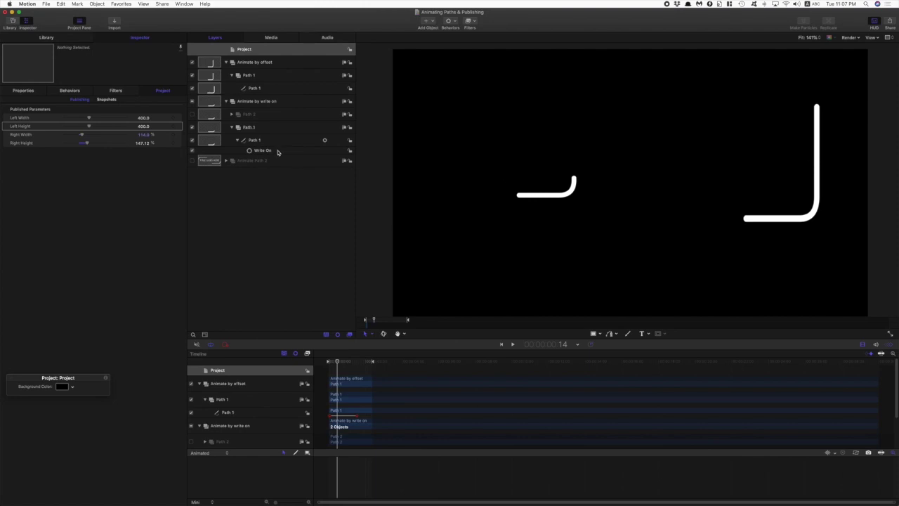
left_click(261, 89)
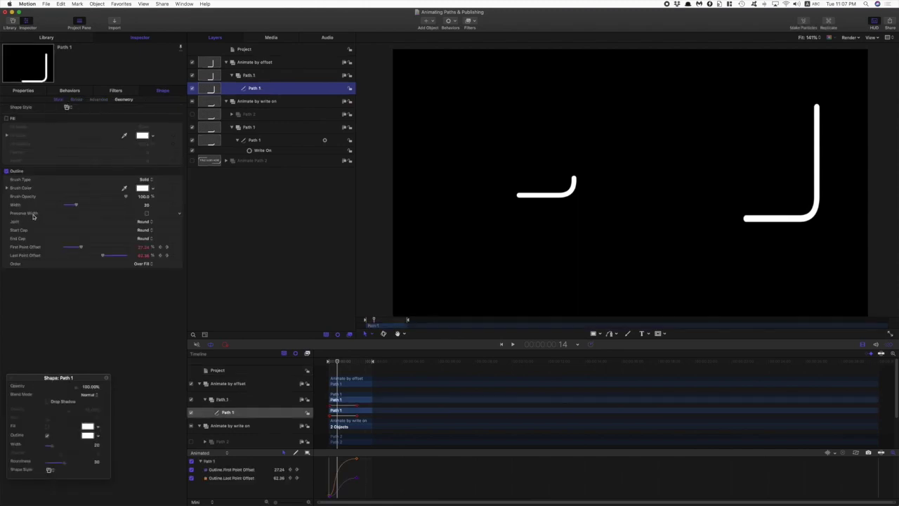
left_click(147, 213)
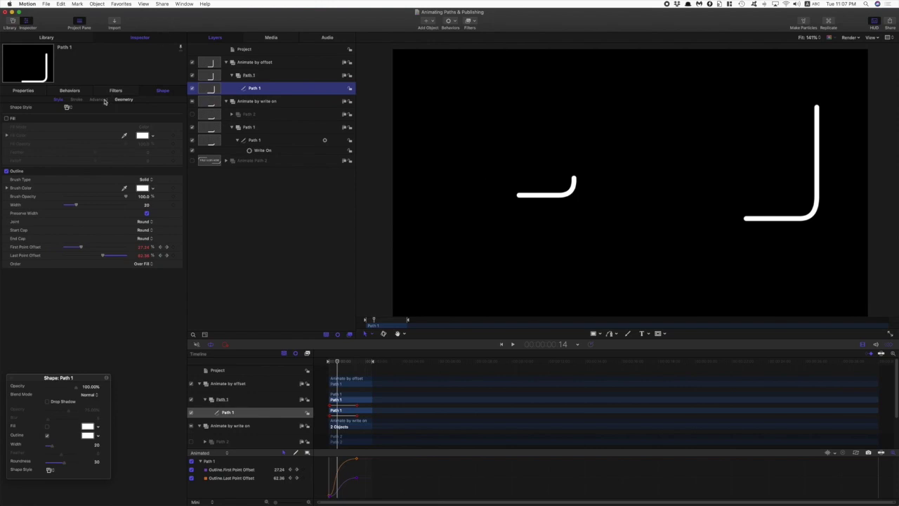
Increase Right Height and raise Left Height to 554 in Published Parameters
left_click(243, 52)
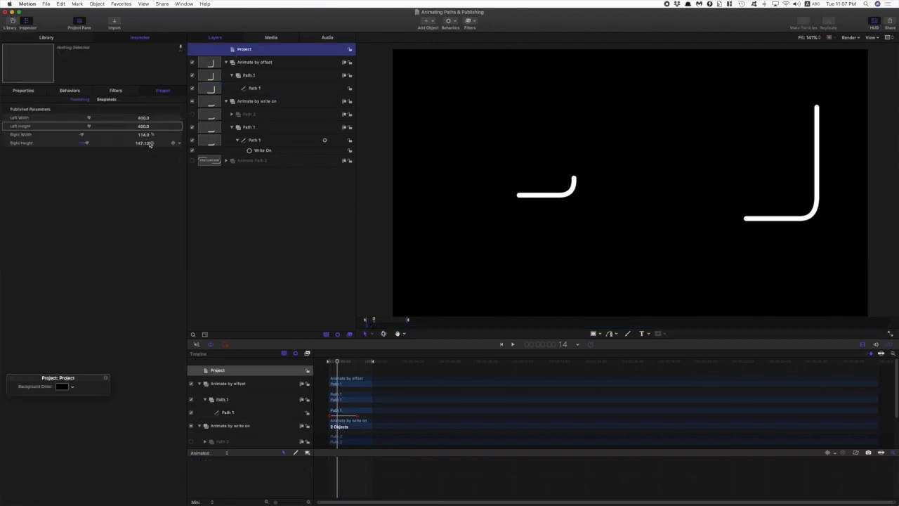
left_click_drag(145, 144, 156, 144)
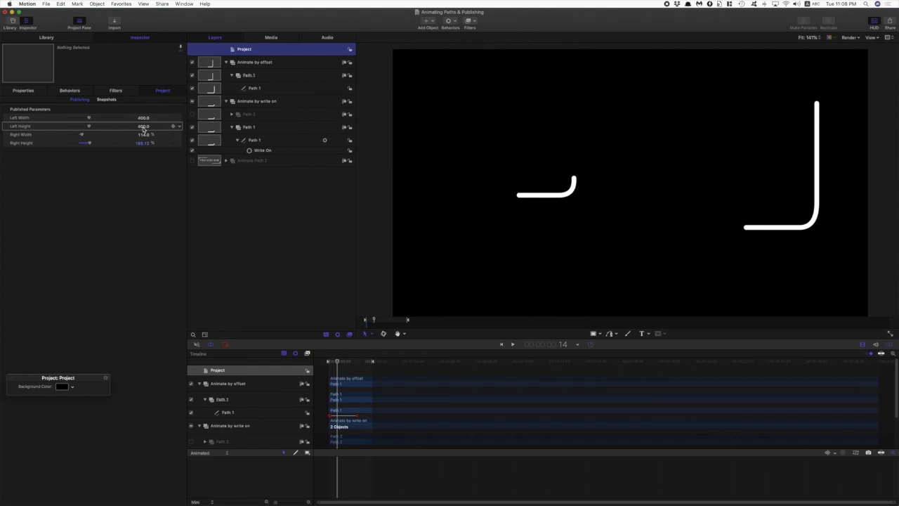
left_click_drag(144, 127, 168, 127)
Preview a few frames, then view the offset path's size geometry
left_click_drag(339, 361, 341, 362)
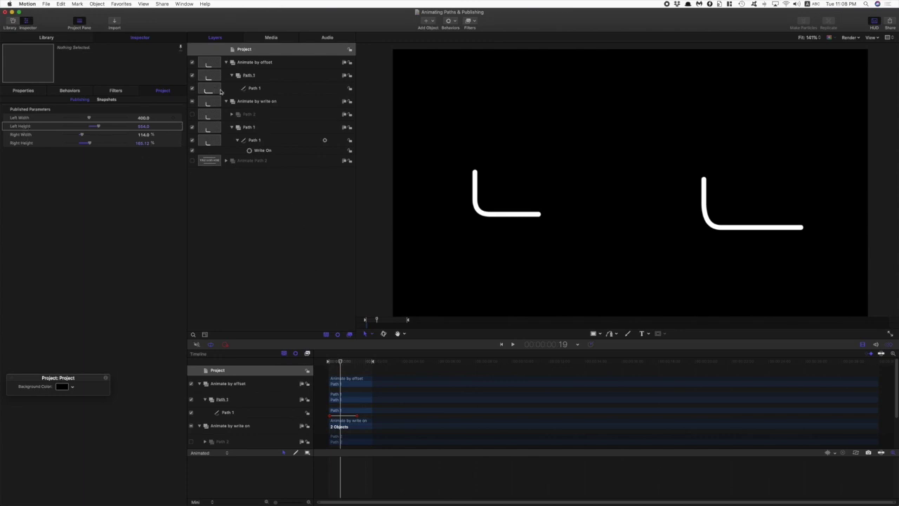
left_click(255, 88)
left_click(124, 101)
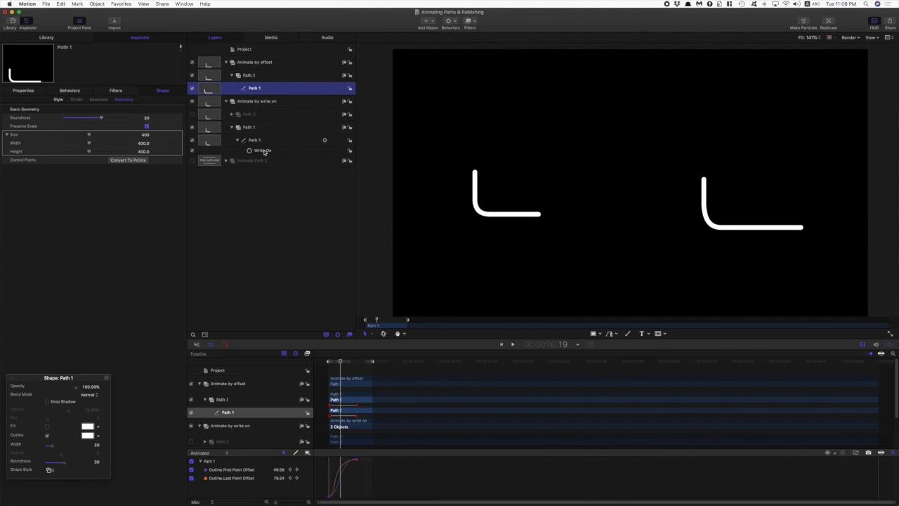
Reset Left Height, Right Width and Right Height to their defaults in Published Parameters
left_click_drag(341, 362, 335, 362)
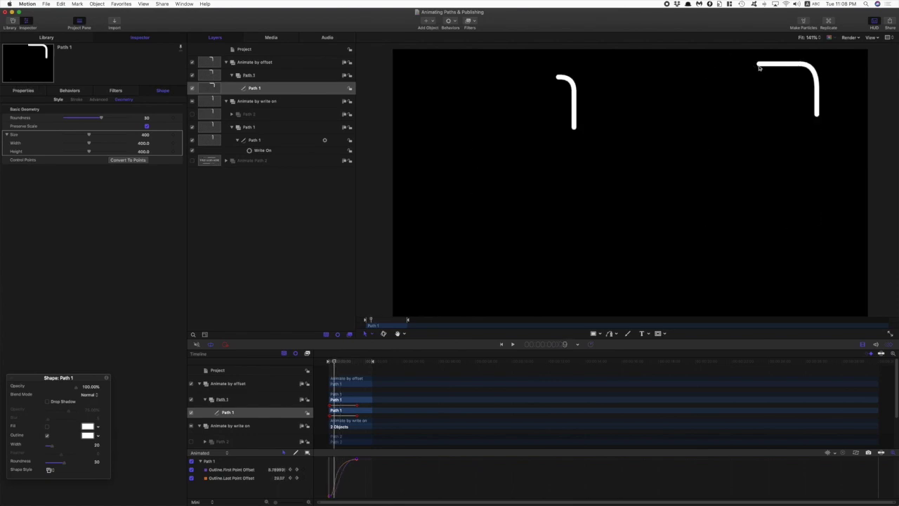
left_click(255, 51)
left_click(178, 121)
left_click(186, 123)
left_click(179, 127)
left_click(186, 130)
left_click(179, 134)
left_click(188, 139)
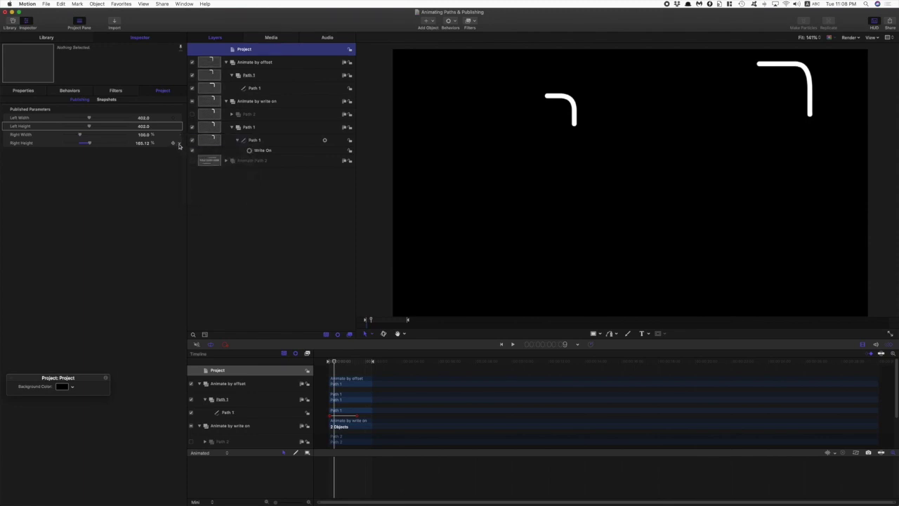
left_click(179, 143)
left_click(189, 146)
Offset the Write On stroke to 75%, check its 402 × 402 size, then select offset Path 1
left_click(269, 151)
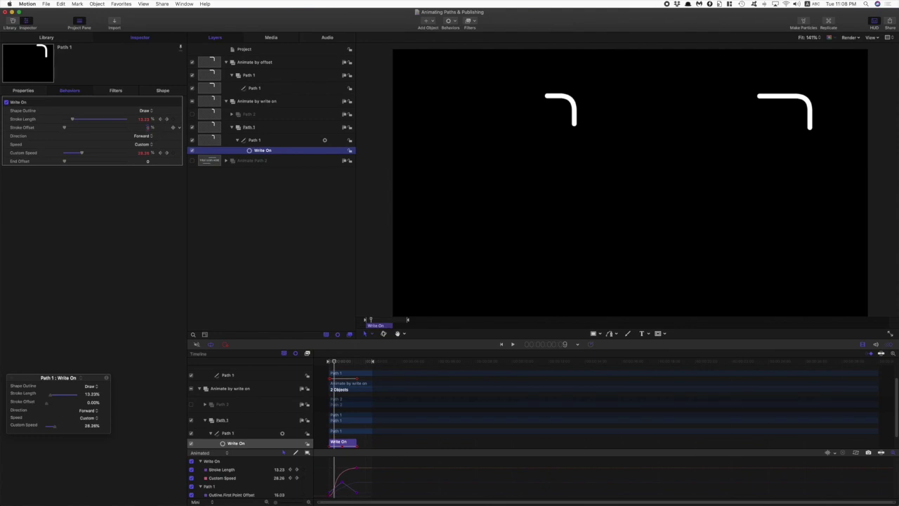
mouse_move(146, 127)
left_mouse_down()
mouse_move(174, 127)
mouse_move(148, 127)
left_mouse_up()
left_click(162, 91)
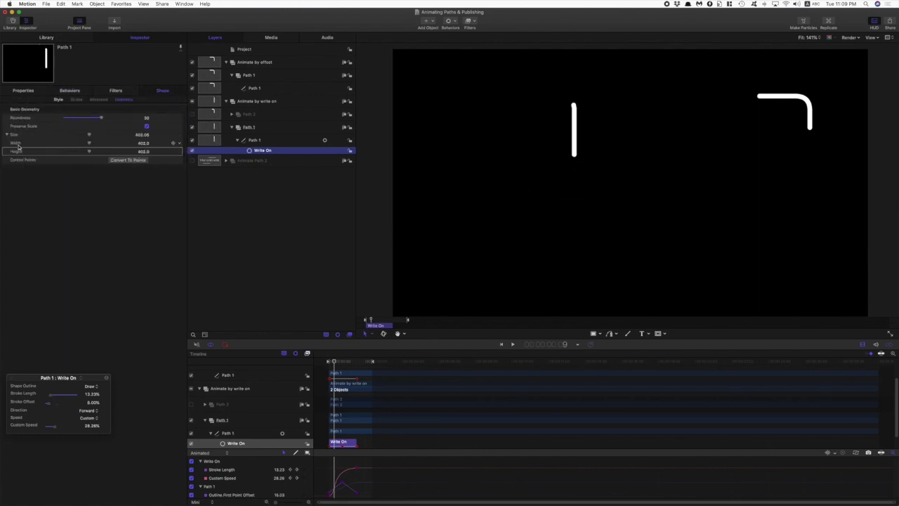
left_click(19, 145)
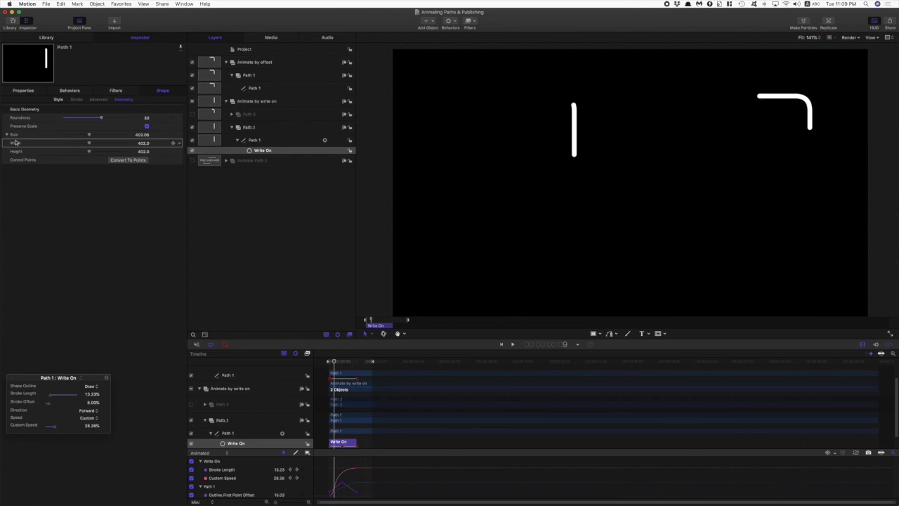
left_click(15, 151)
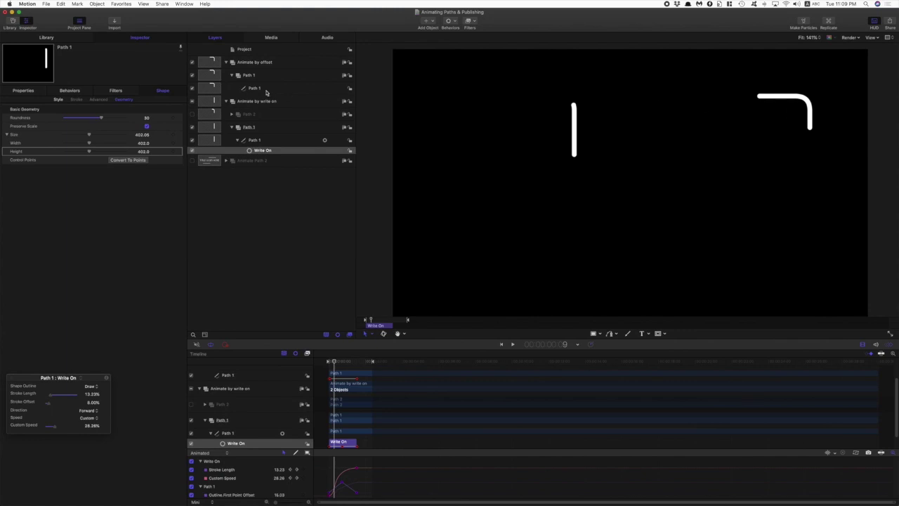
left_click(266, 92)
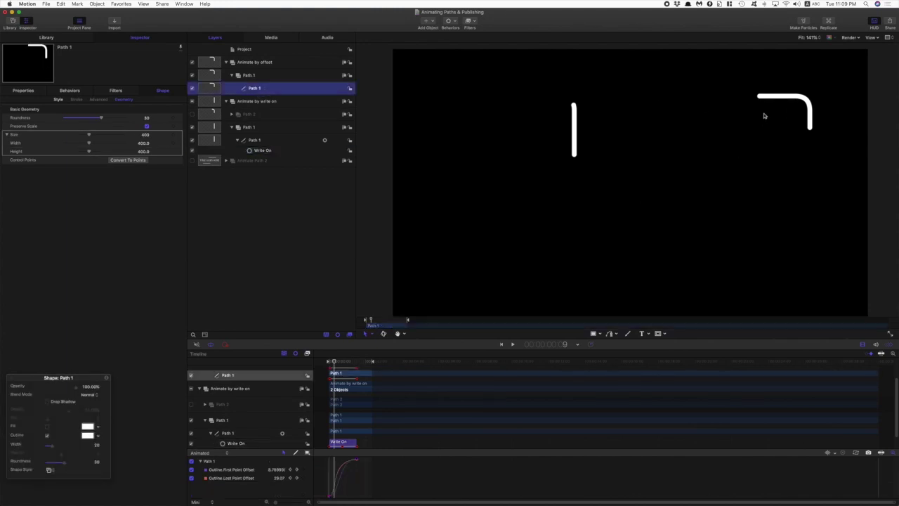
Convert the offset path to control points and make a new top-edge point its start
left_click(128, 160)
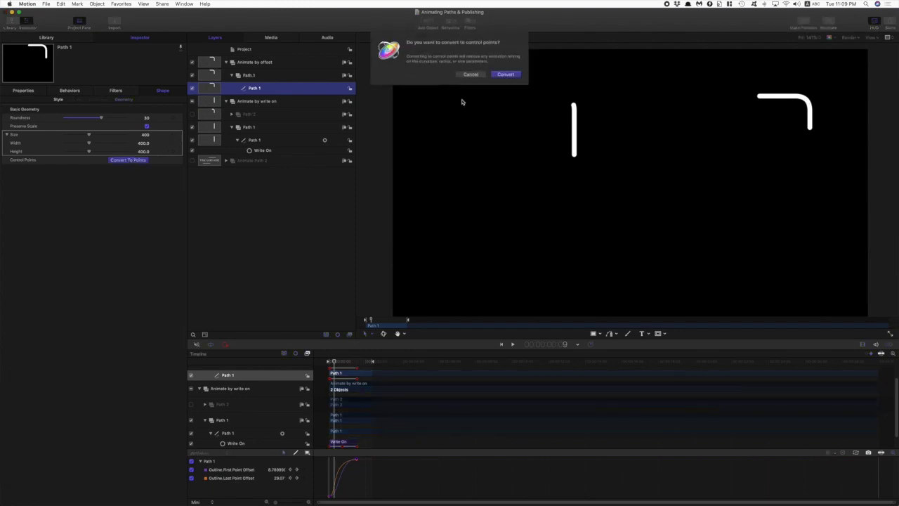
left_click(505, 73)
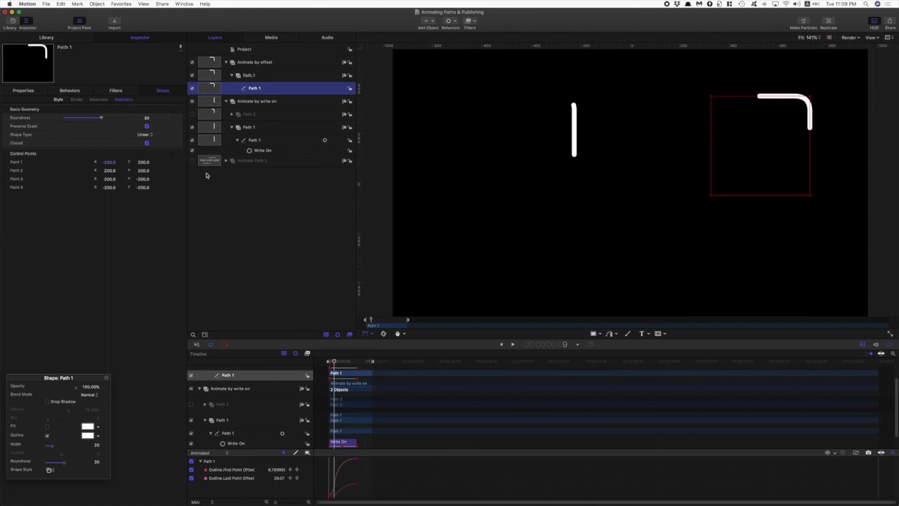
right_click(813, 99)
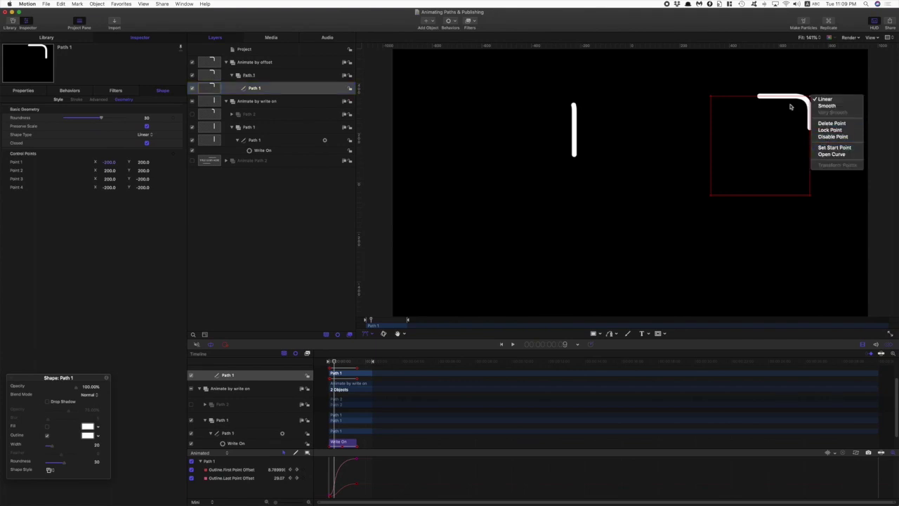
left_click(754, 98)
double_click(753, 99)
right_click(753, 99)
left_click(773, 148)
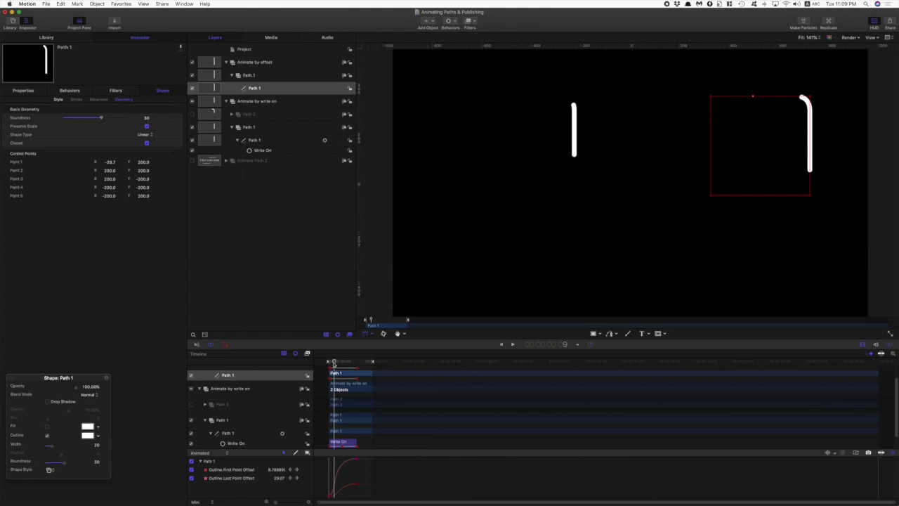
Rewind near the start and set the path's Roundness back to 30
left_click_drag(335, 361, 331, 362)
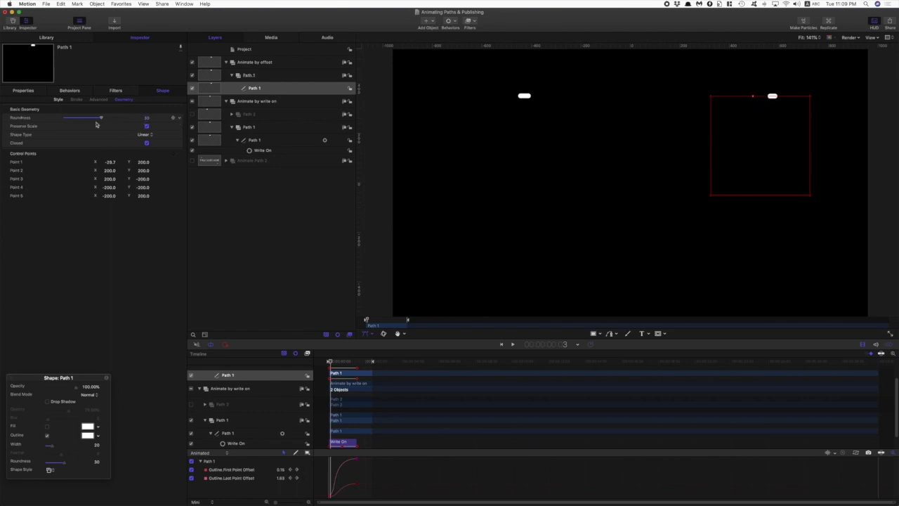
left_click_drag(99, 118, 31, 115)
left_click(146, 118)
type("30")
key("Return")
Hide the Animate by offset and Animate by write on groups and show Animate Path 2
left_click(255, 142)
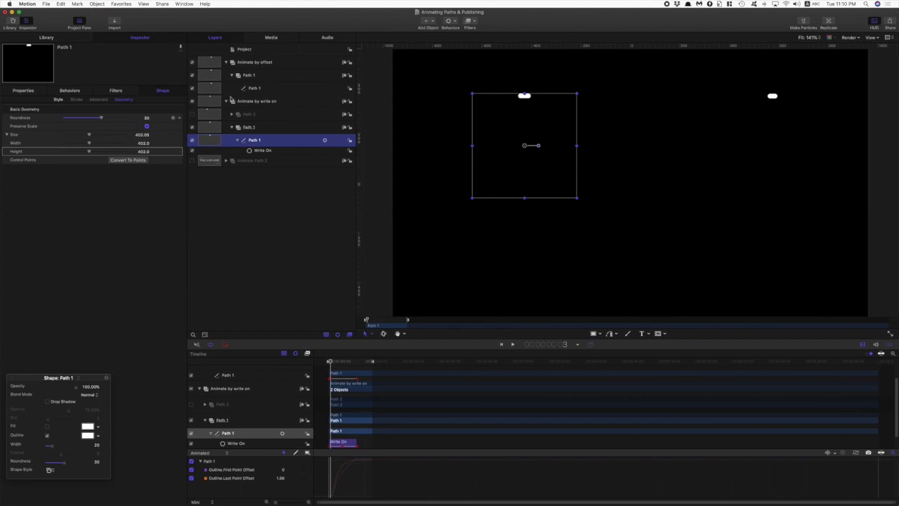
left_click(191, 63)
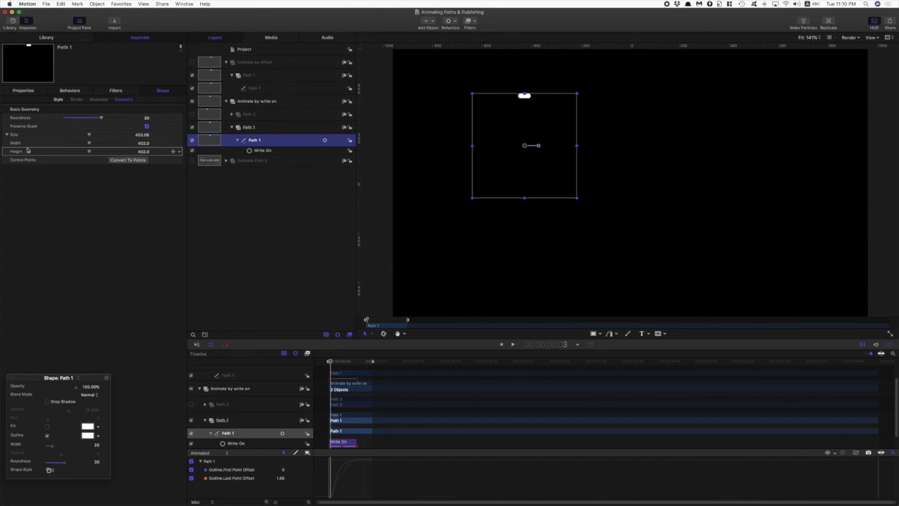
left_click(192, 102)
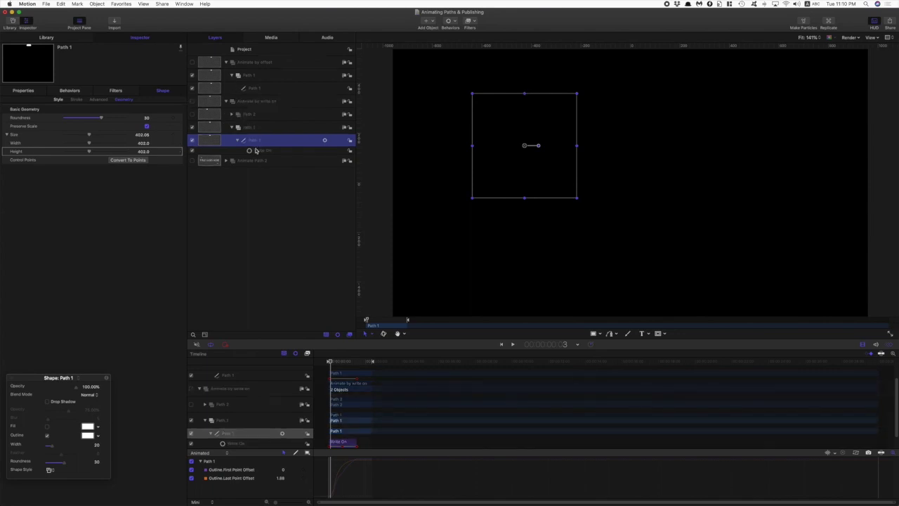
left_click(192, 162)
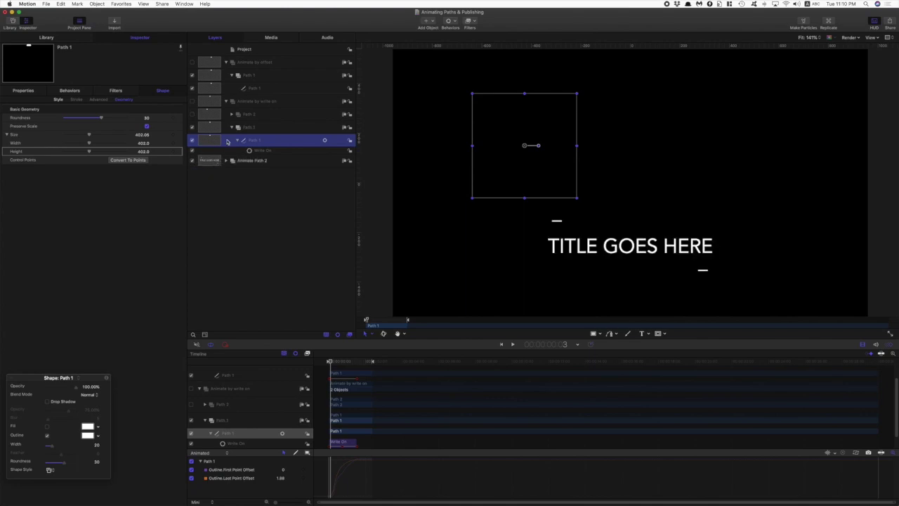
left_click(238, 51)
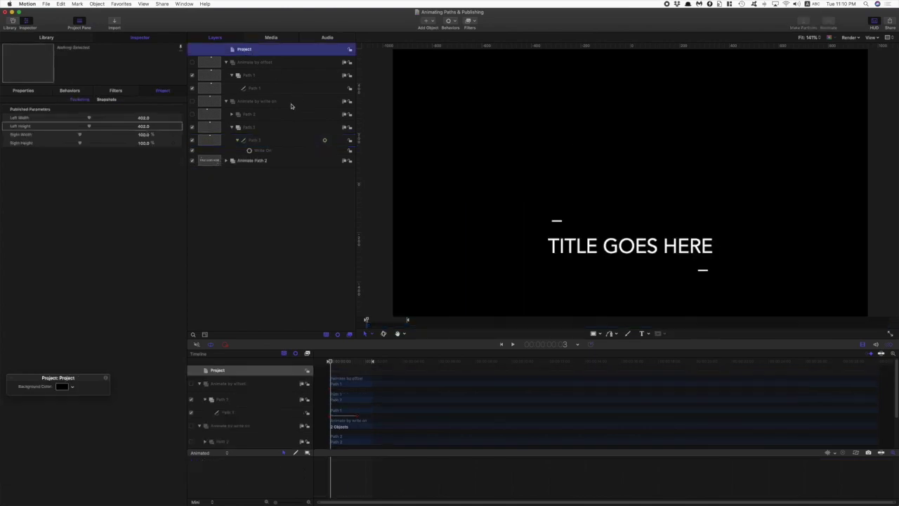
Expand the Animate Path 2 group and preview its title animation once
left_click(228, 161)
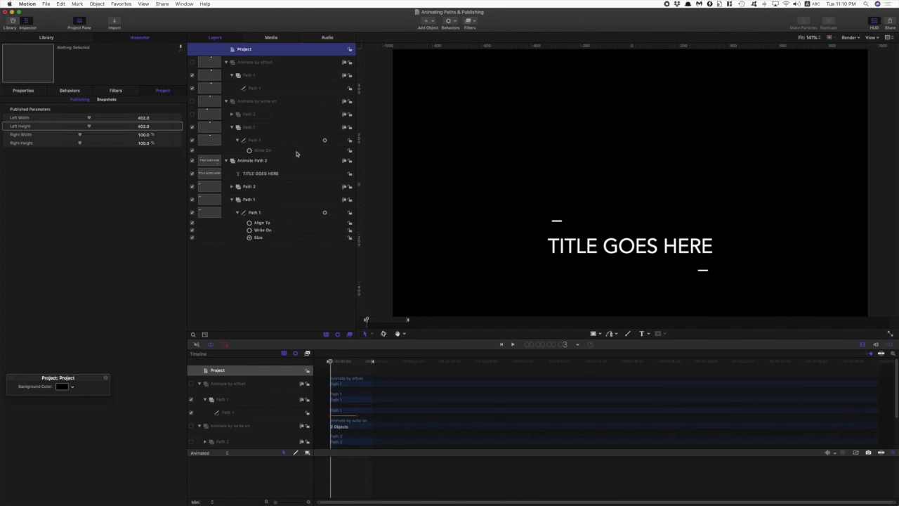
left_click(512, 345)
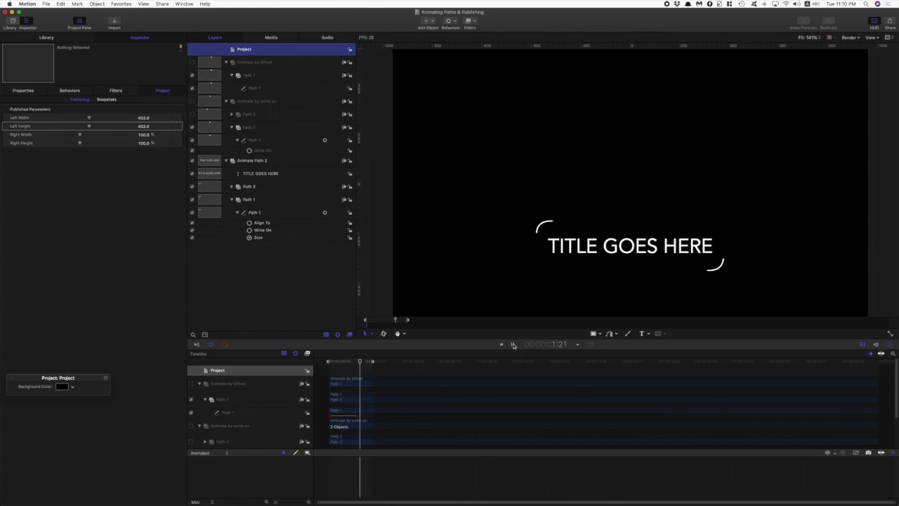
key("space")
Change the title to 'TITLE GOES HERE ADD MORE' with a second line 'ADD ANOTHER LINE', then replay
left_click(264, 175)
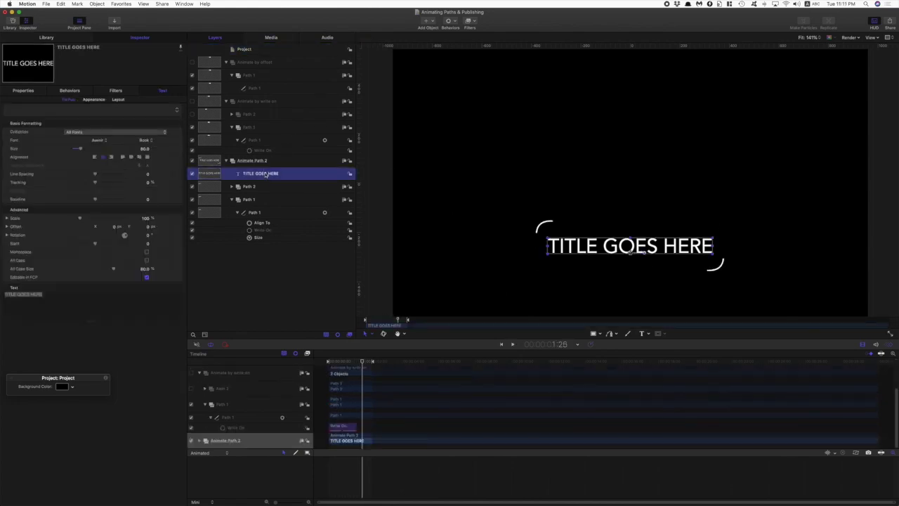
left_click(47, 294)
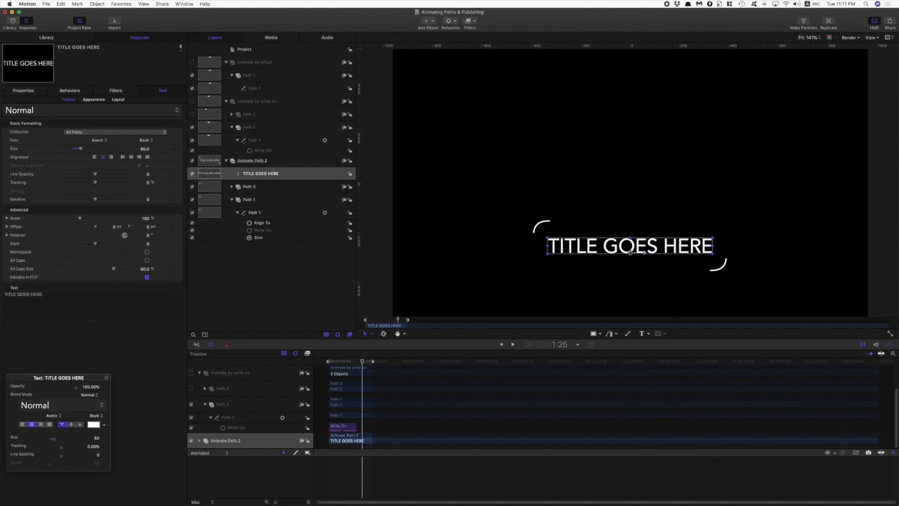
type("ADD")
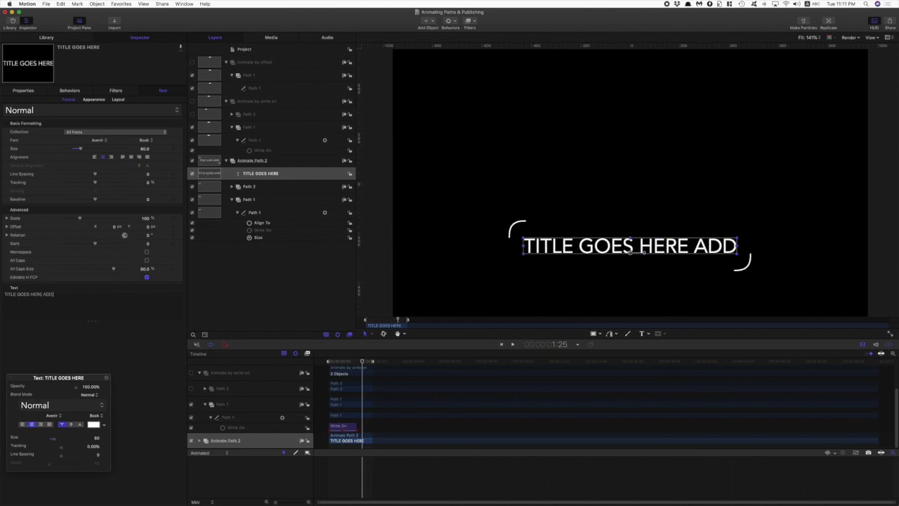
type(" MORE")
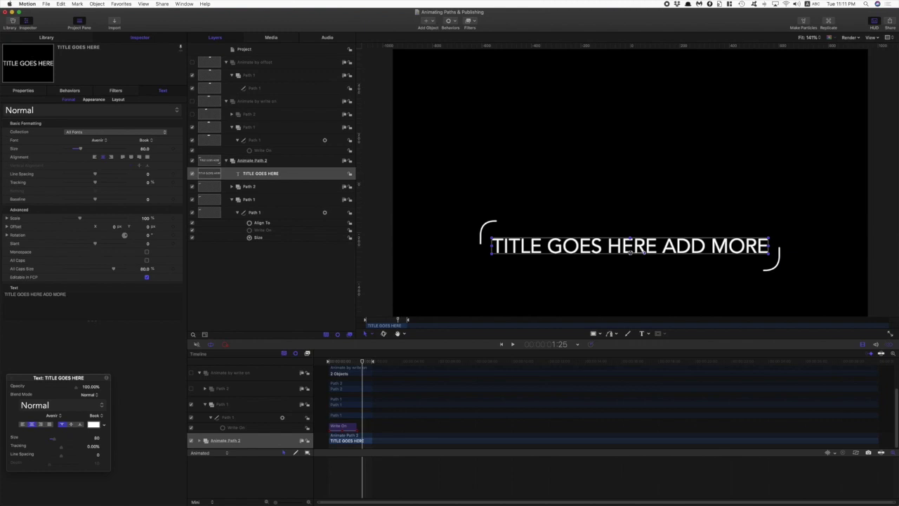
key("Return")
type("ADD")
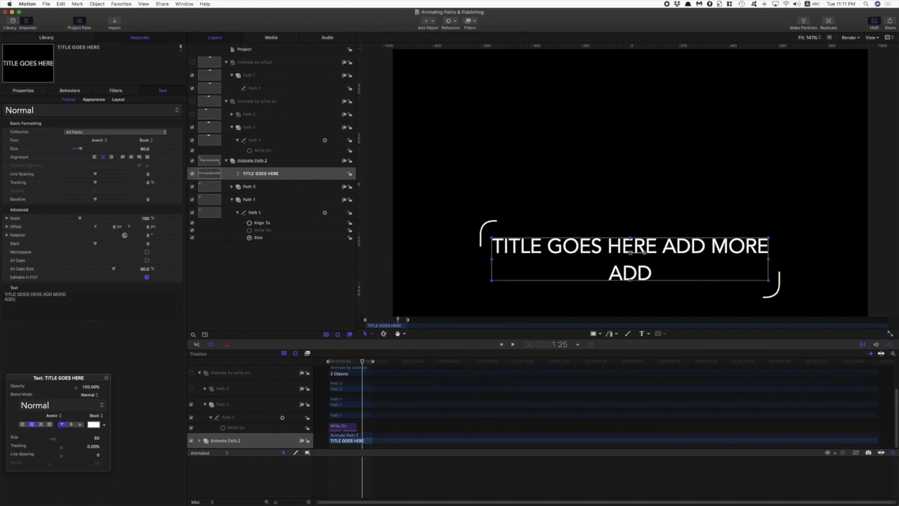
type(" ANOTHER")
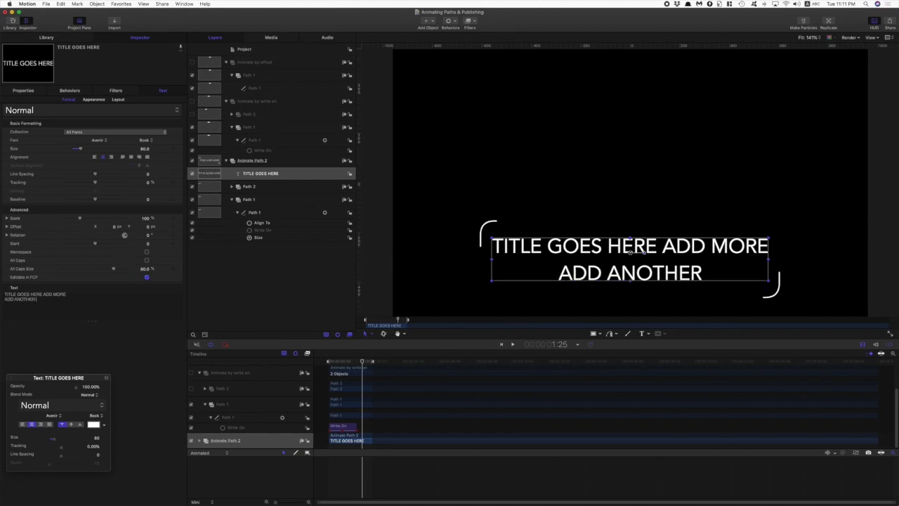
type(" LINE")
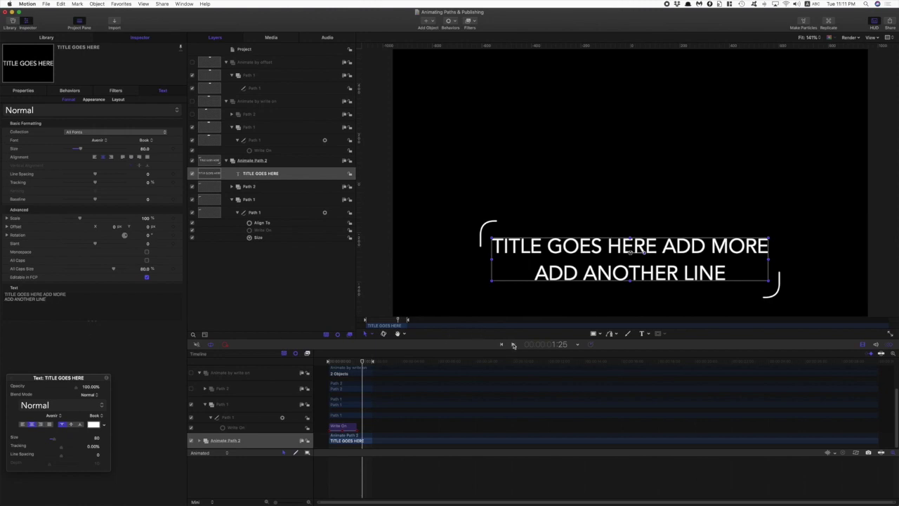
left_click(513, 345)
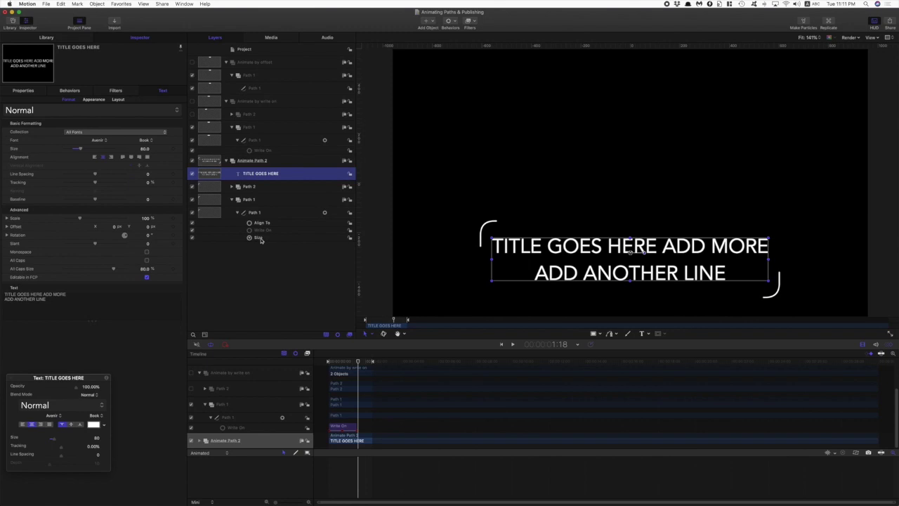
Select Path 1's Size behaviour to see it linking the border to the title's size
left_click(259, 238)
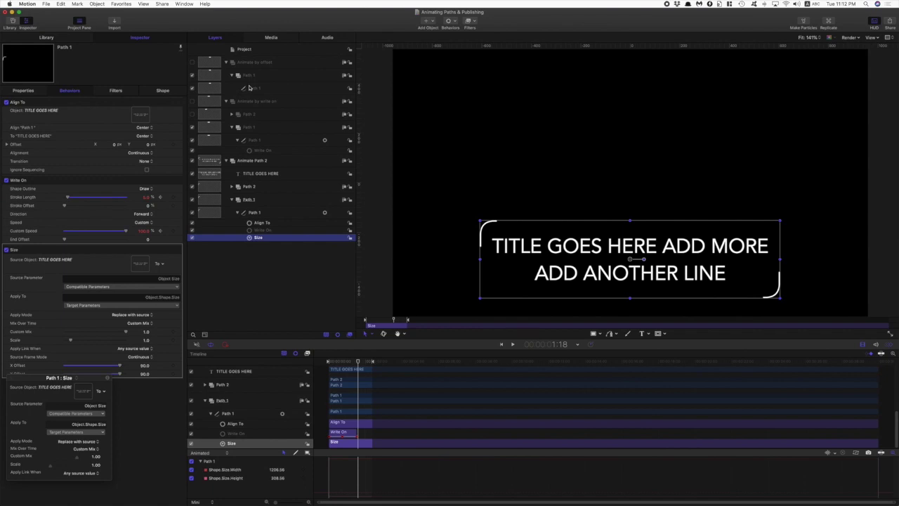
Play the Animate Path 2 animation to check the border around the two-line title
left_click(513, 345)
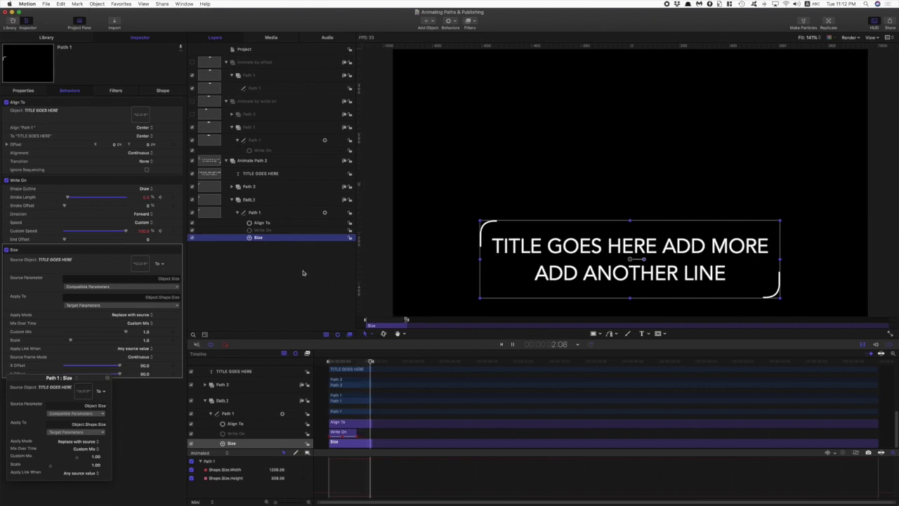